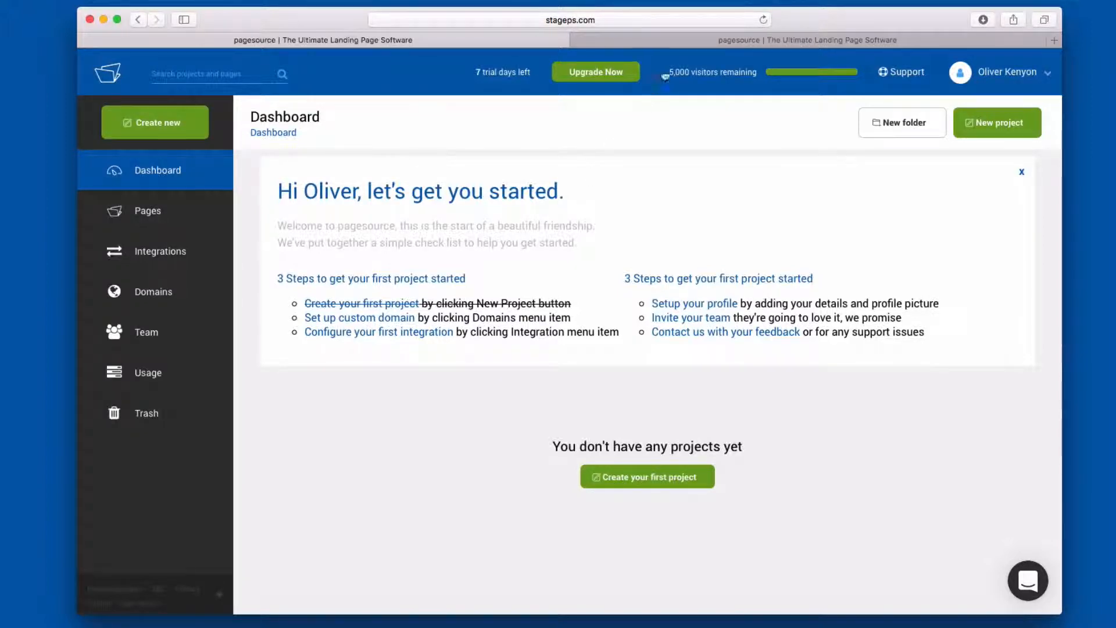
- Look over the pagesource.com landing page, including its beta access request form
left_click(684, 39)
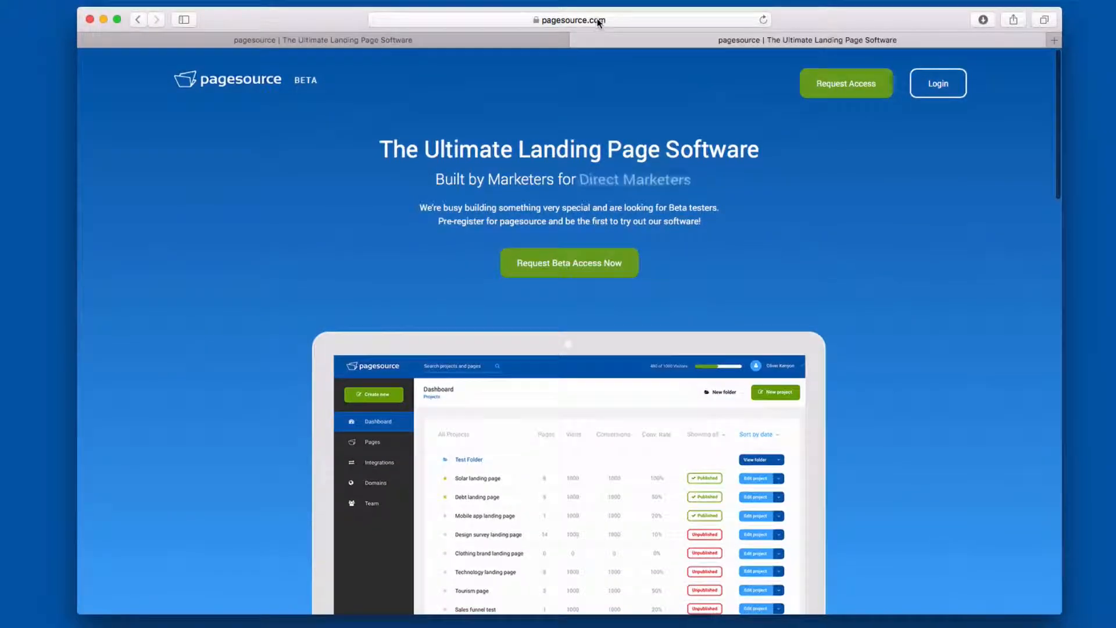
left_click(598, 20)
left_click(297, 121)
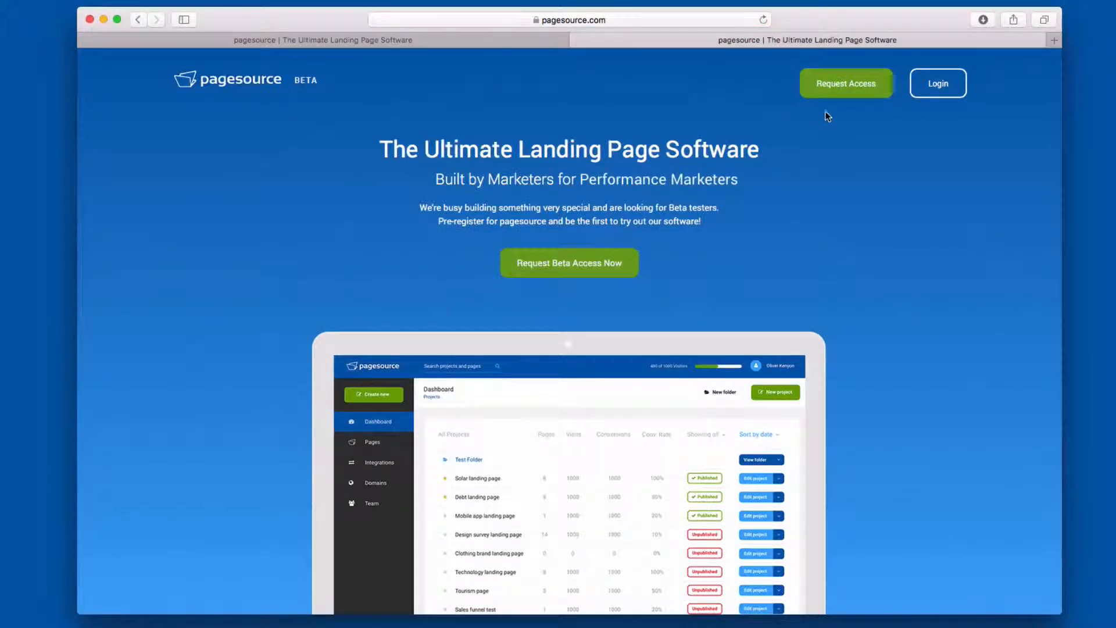
left_click(832, 92)
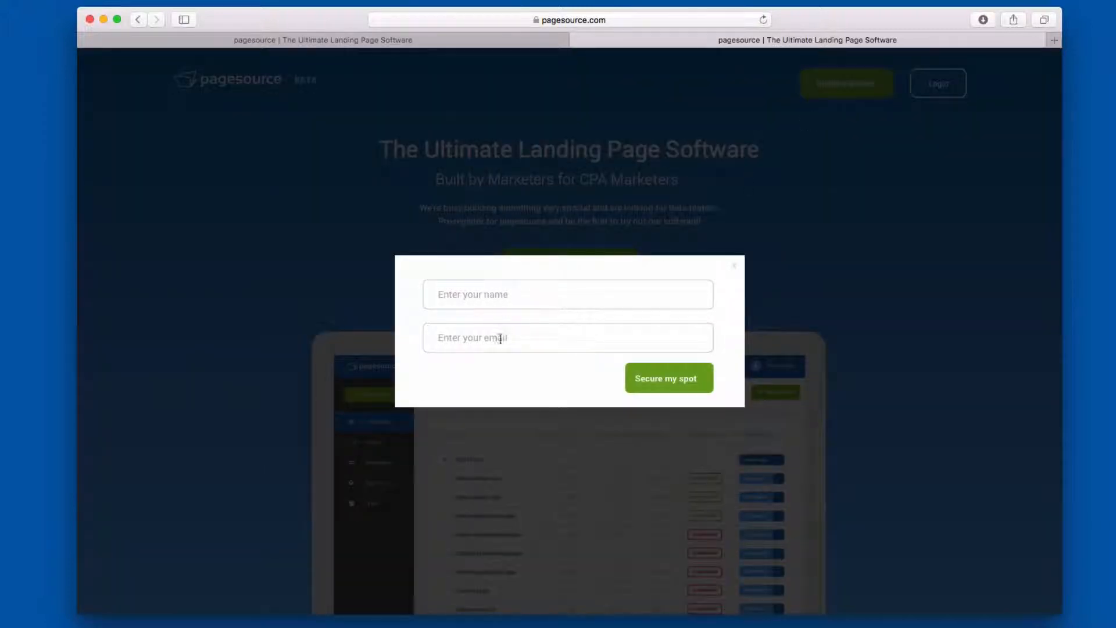
left_click(734, 266)
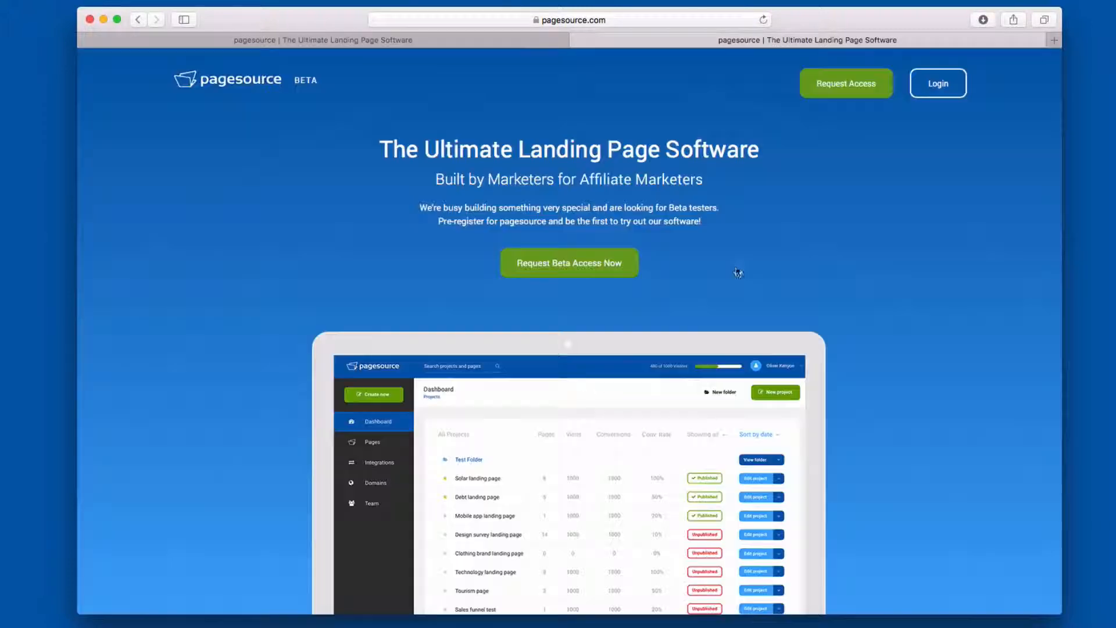
scroll(658, 166, "down", 5)
scroll(659, 165, "up", 5)
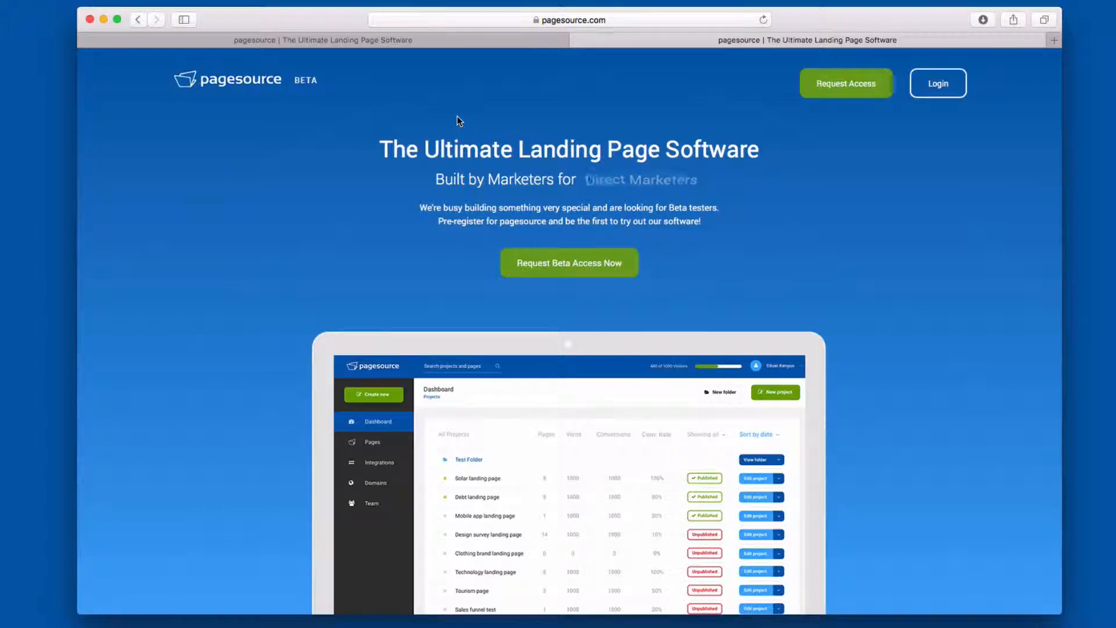
- Return to the stageps.com dashboard and start the first project with the title "New project"
left_click(417, 41)
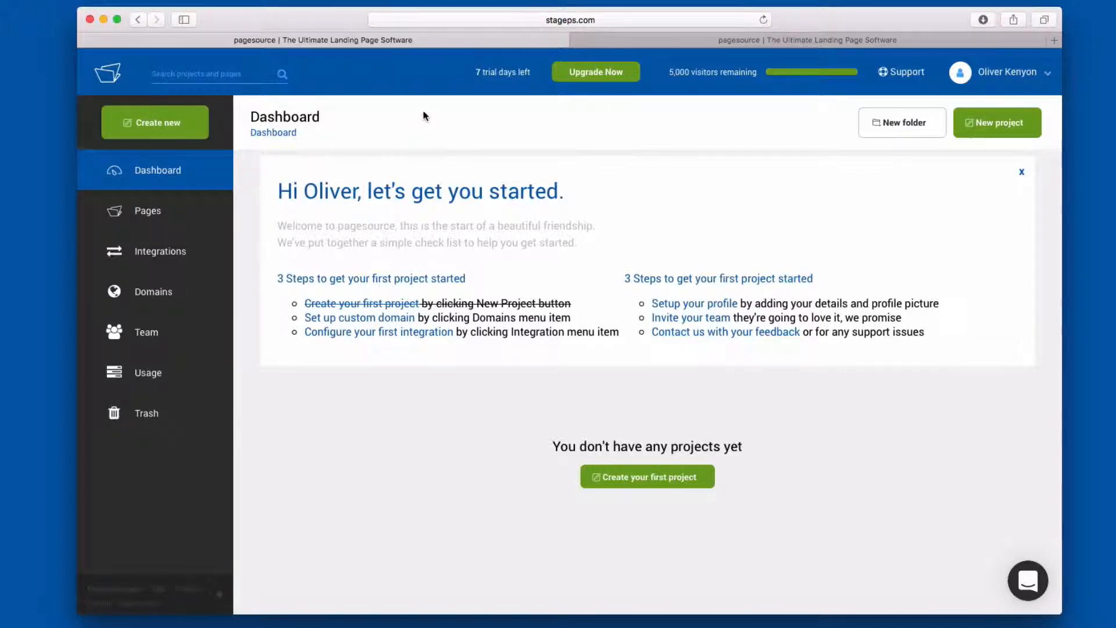
left_click(653, 478)
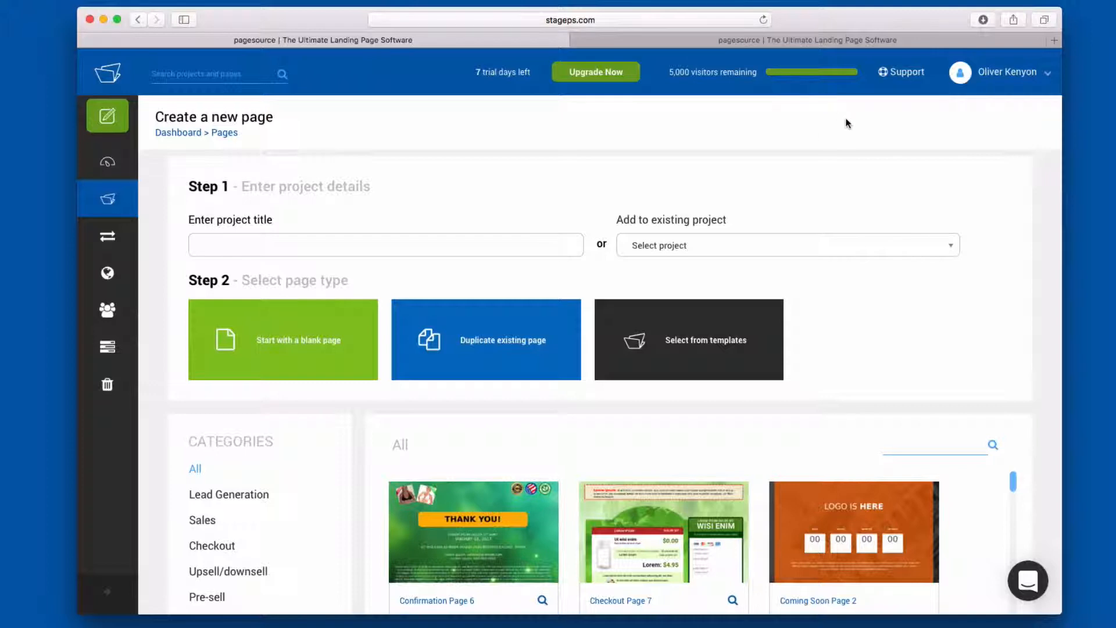
left_click(331, 243)
type("New projct")
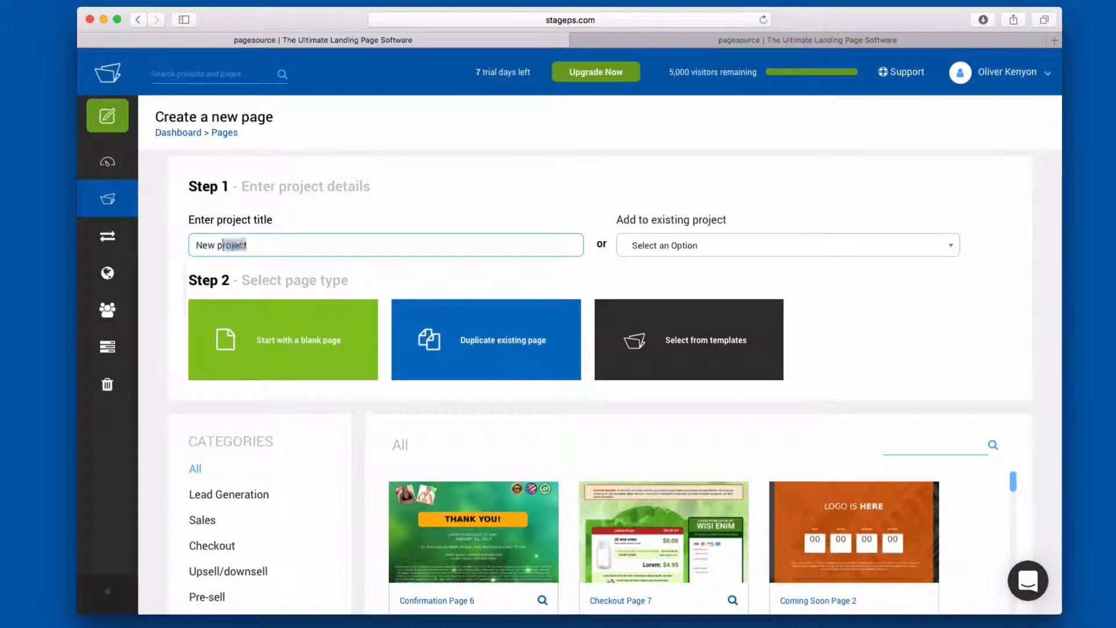
left_click(239, 261)
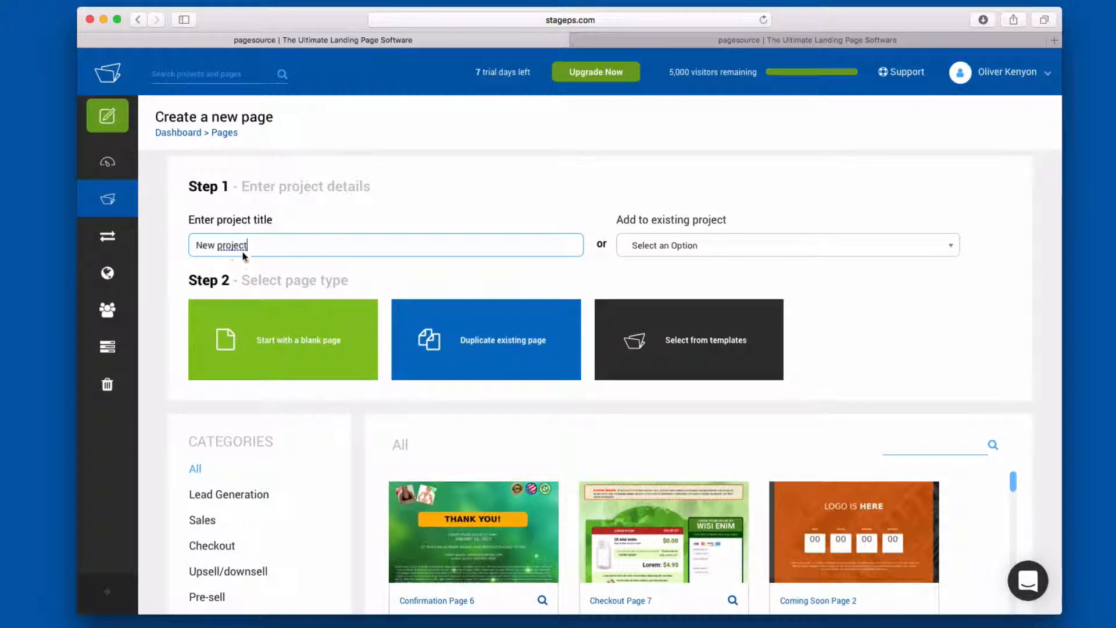
left_click_drag(310, 202, 320, 191)
- Choose to build the page from a template and browse the designs in the Lead Generation category
left_click(677, 365)
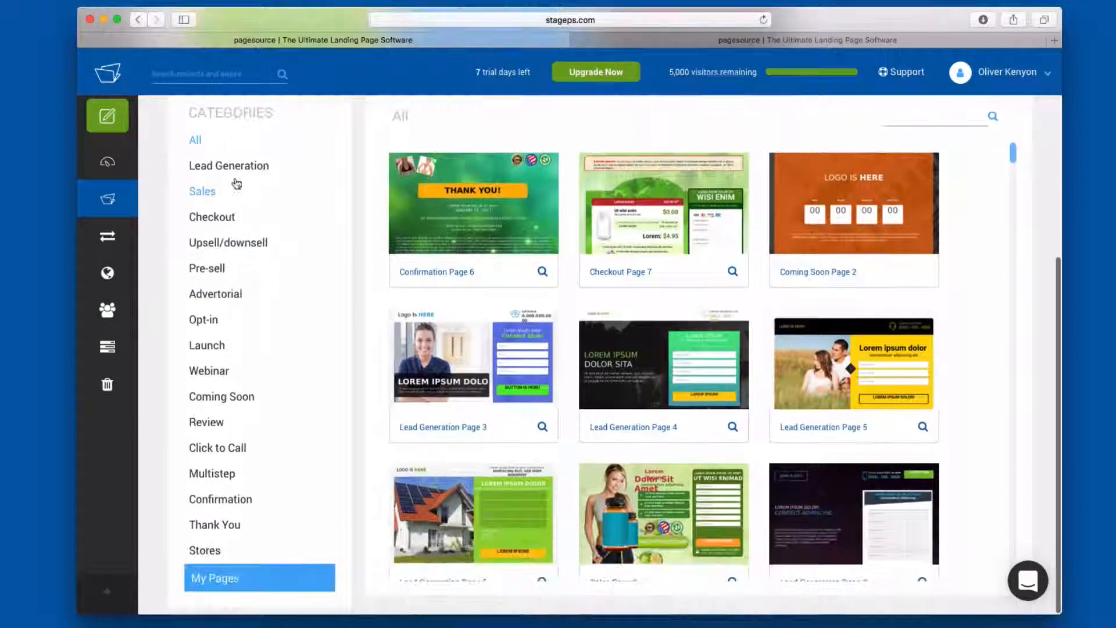
left_click(231, 168)
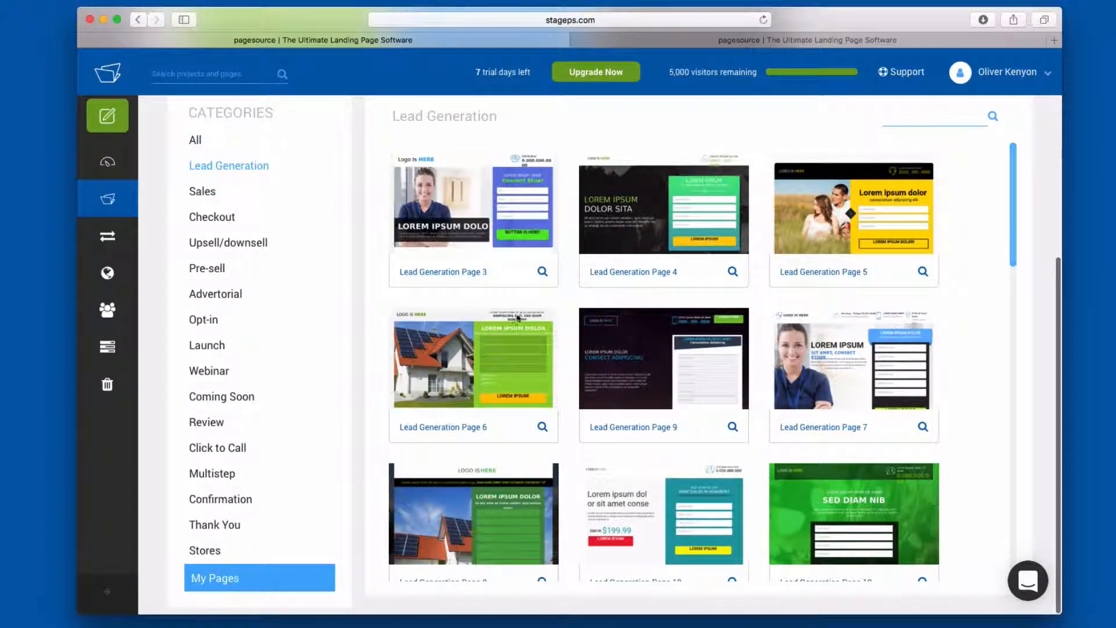
scroll(641, 383, "down", 6)
scroll(641, 384, "down", 10)
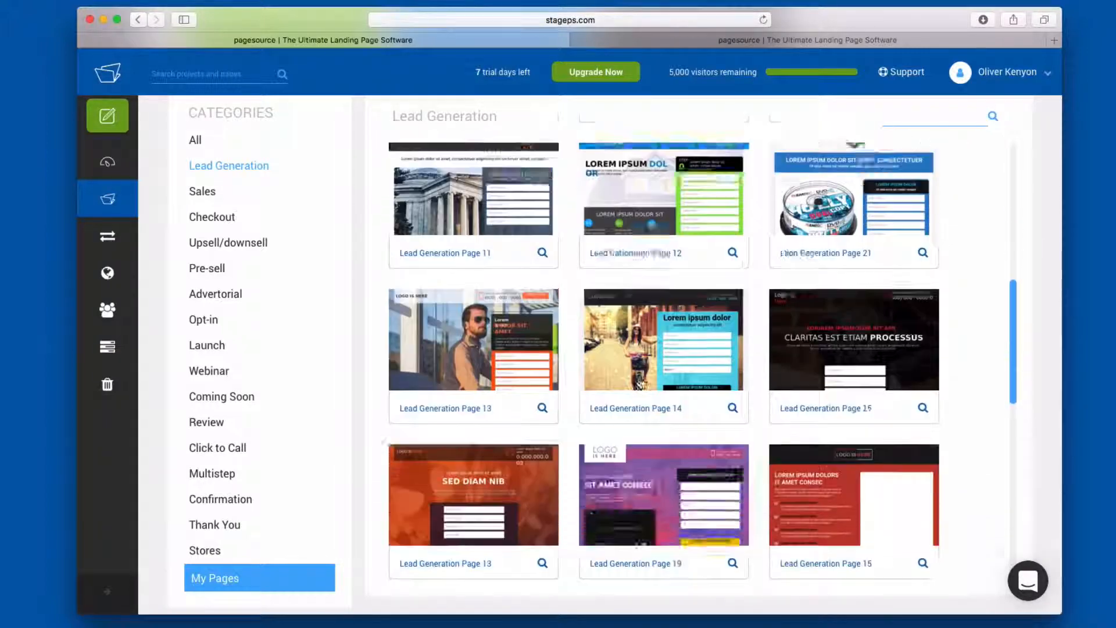
scroll(628, 414, "up", 15)
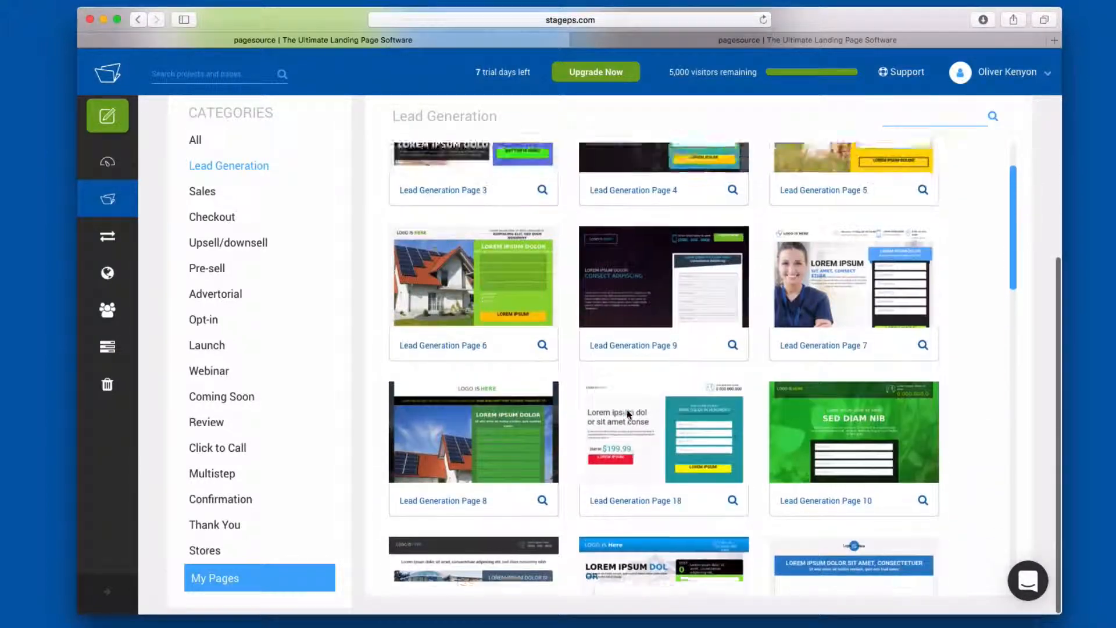
scroll(598, 330, "up", 2)
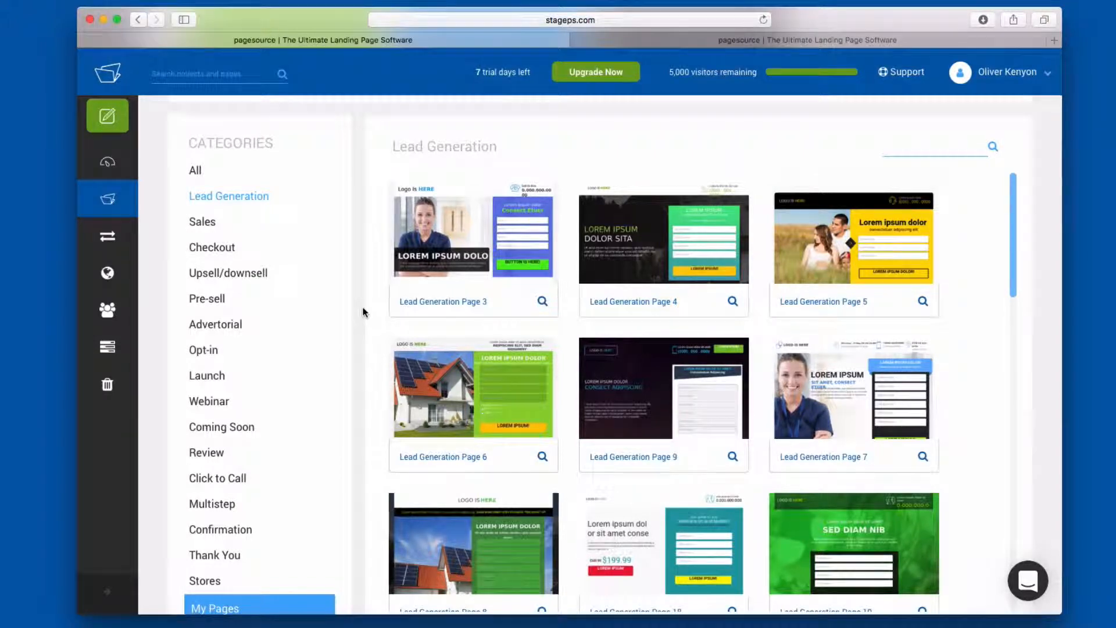
scroll(363, 312, "down", 2)
scroll(662, 360, "up", 4)
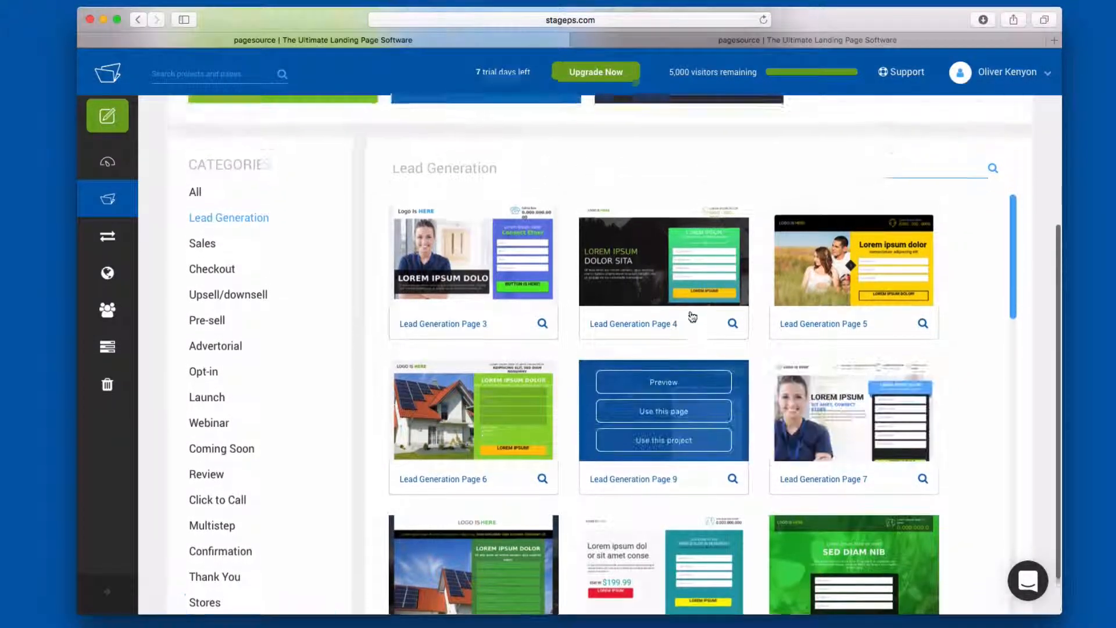
scroll(699, 352, "down", 5)
scroll(701, 352, "down", 10)
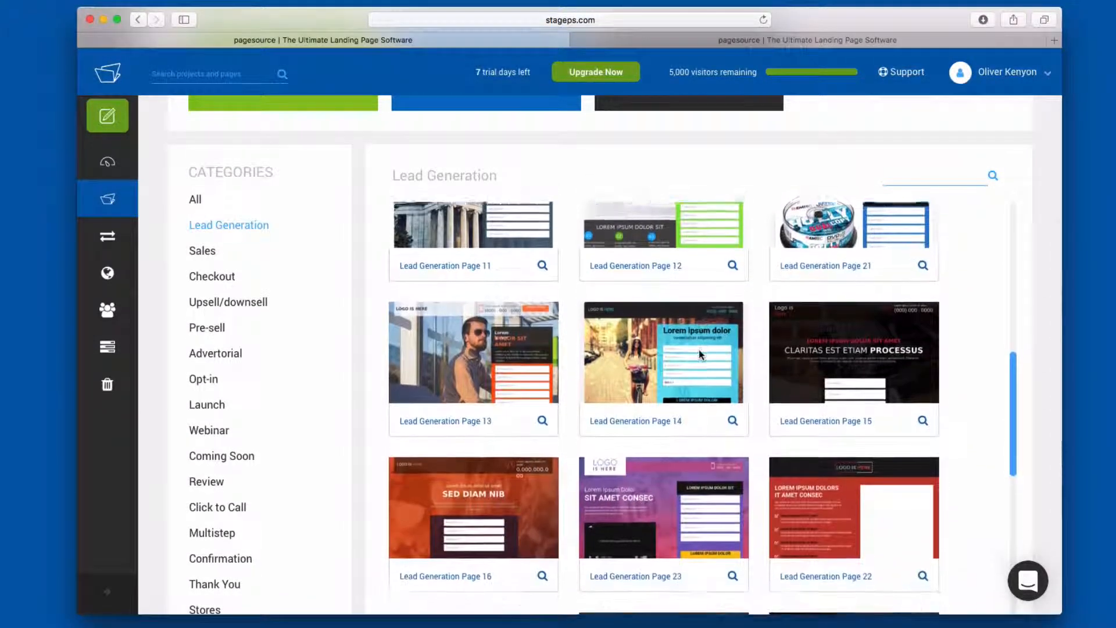
- View the funnel that belongs to the Lead Generation Page 1 template and use the entire Lead Generation Funnel 1 project
mouse_move(921, 487)
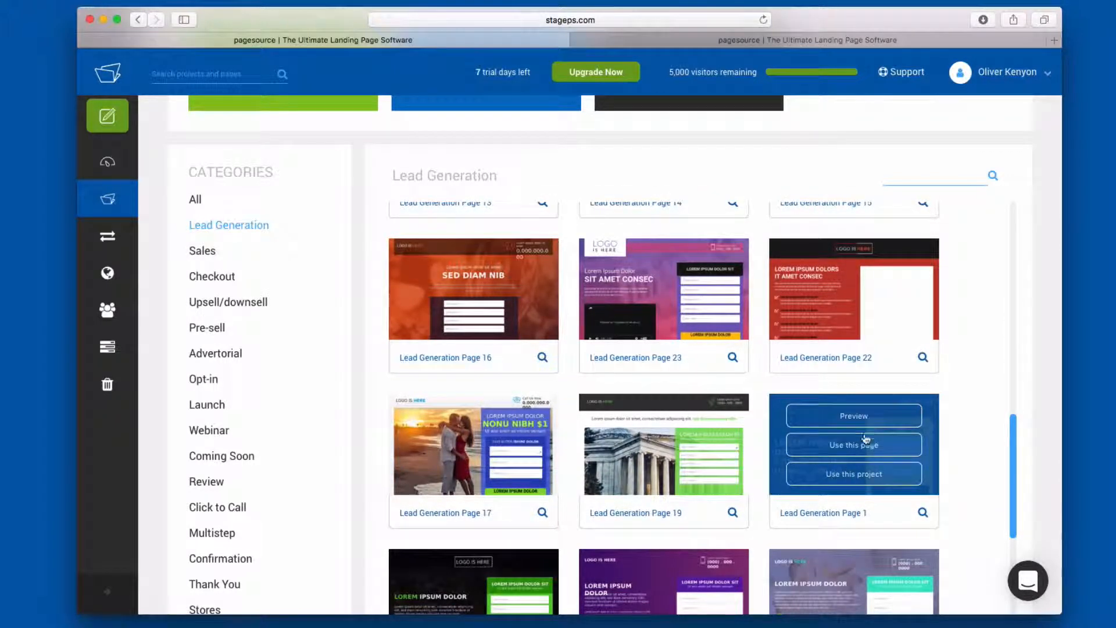
left_click(923, 513)
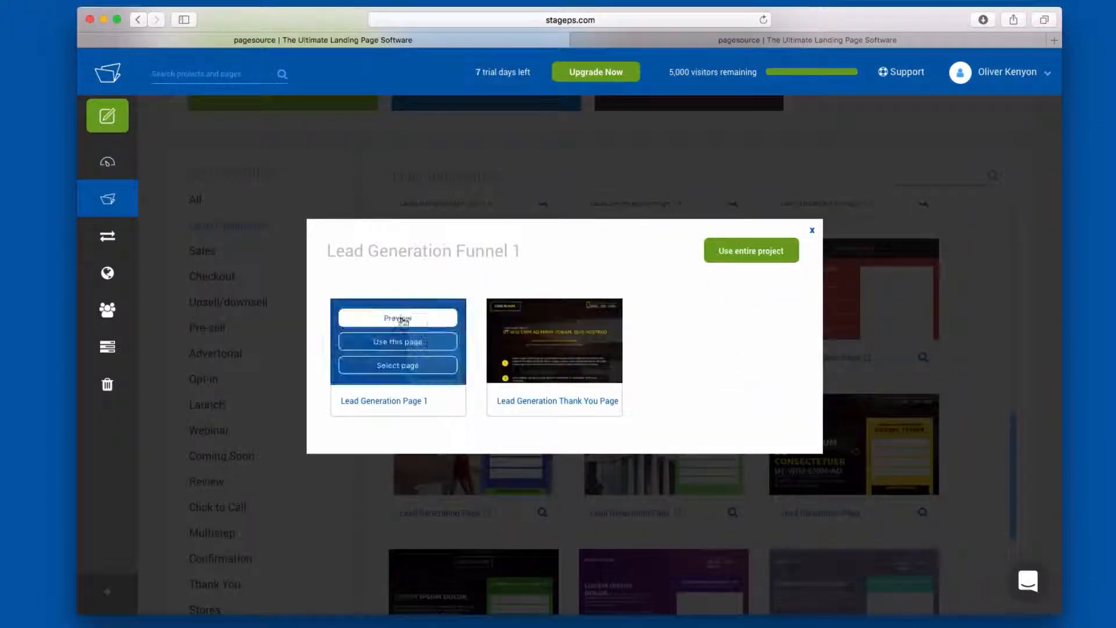
left_click(759, 245)
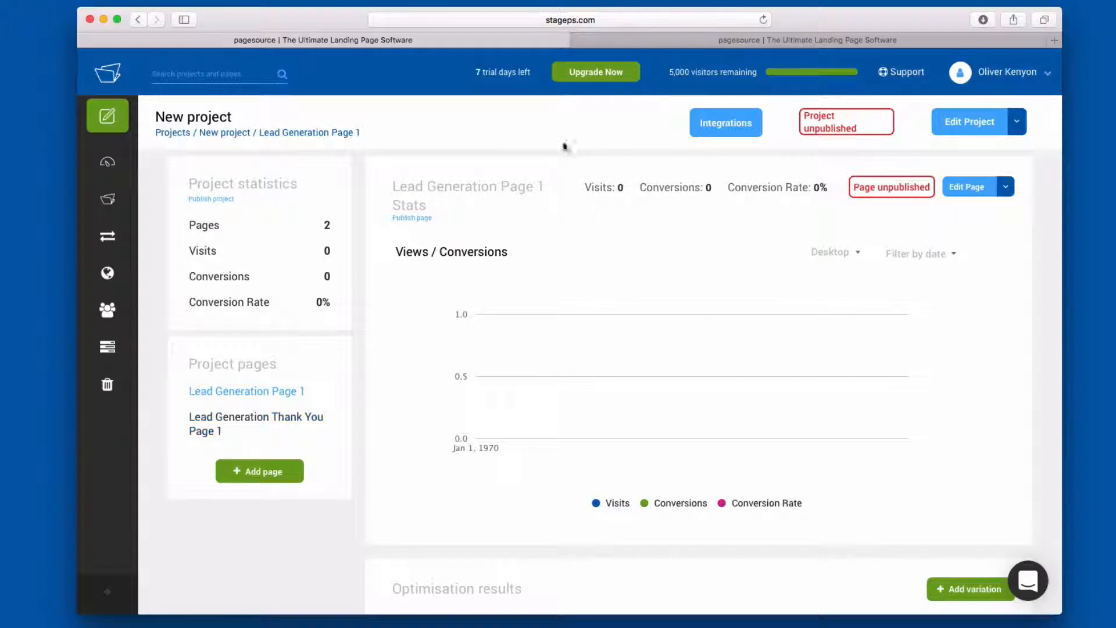
- Examine the new project's statistics, page list, views and conversions chart, and optimisation results
scroll(535, 327, "down", 3)
scroll(527, 326, "down", 3)
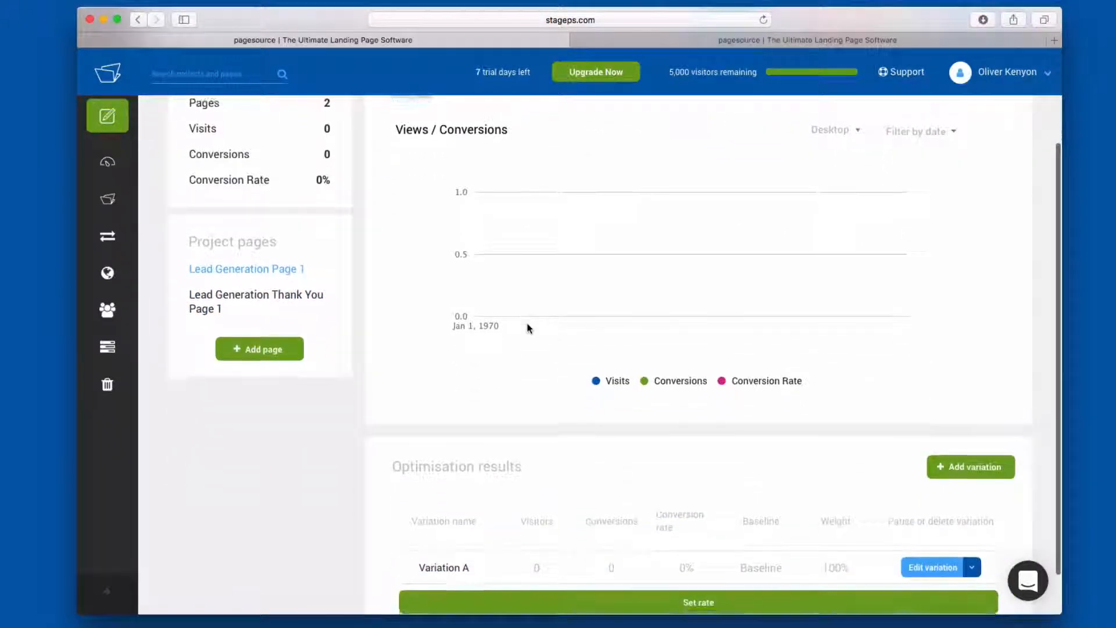
scroll(528, 326, "up", 5)
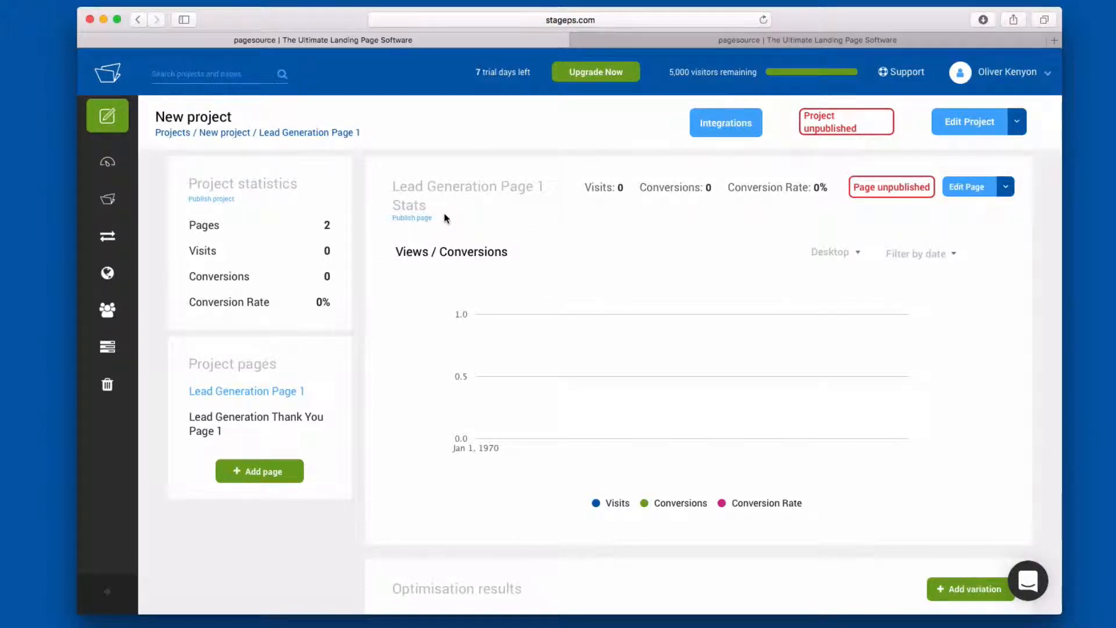
scroll(445, 218, "down", 2)
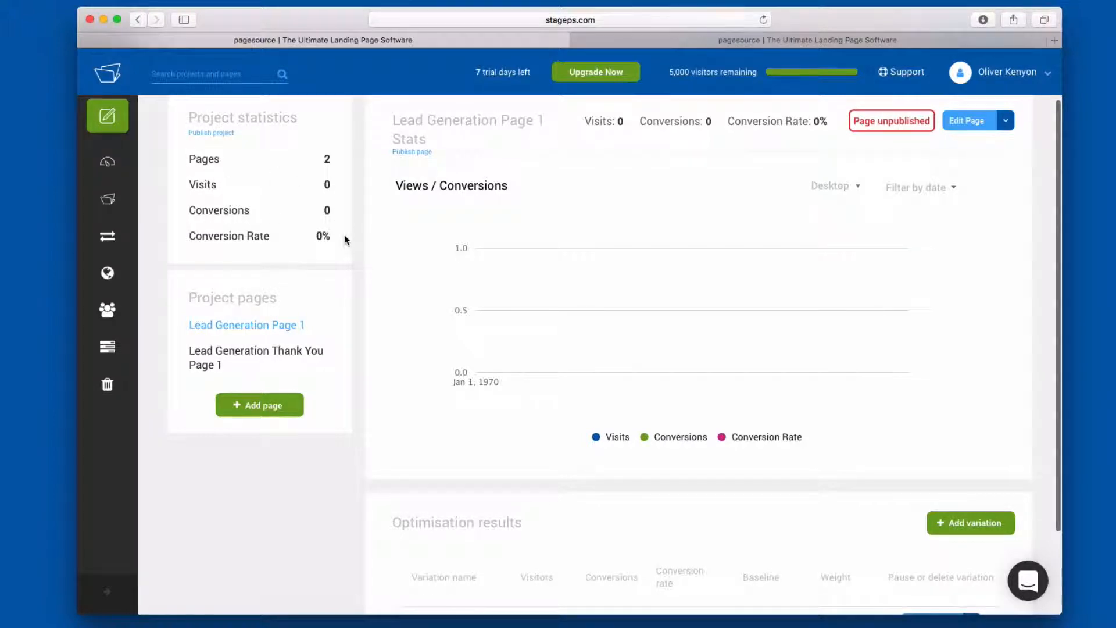
scroll(883, 129, "up", 2)
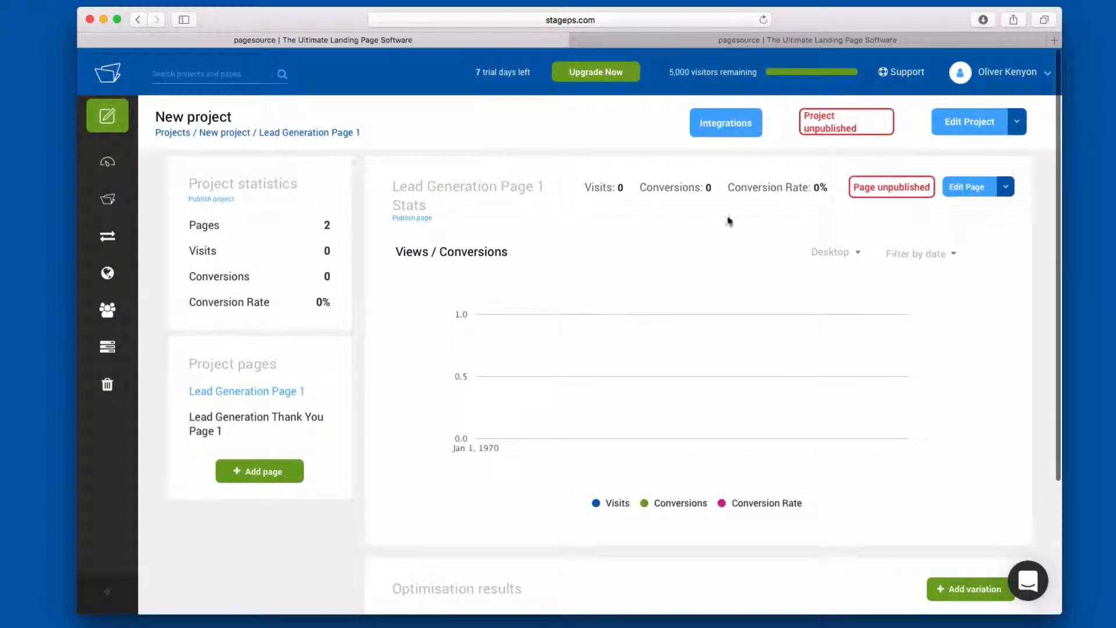
scroll(665, 239, "down", 3)
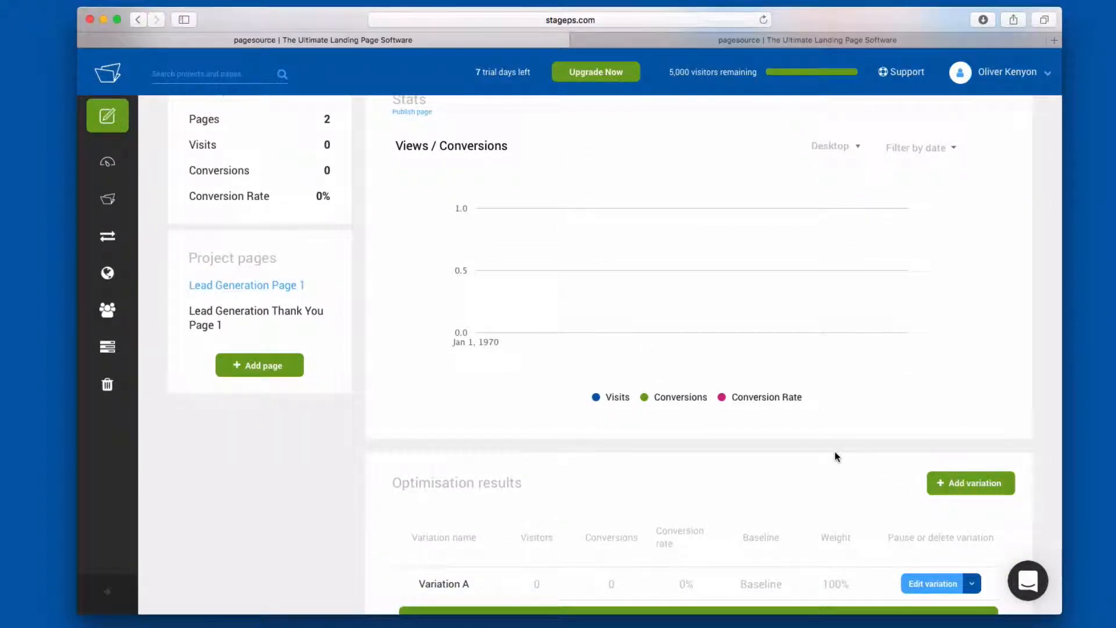
scroll(872, 500, "down", 2)
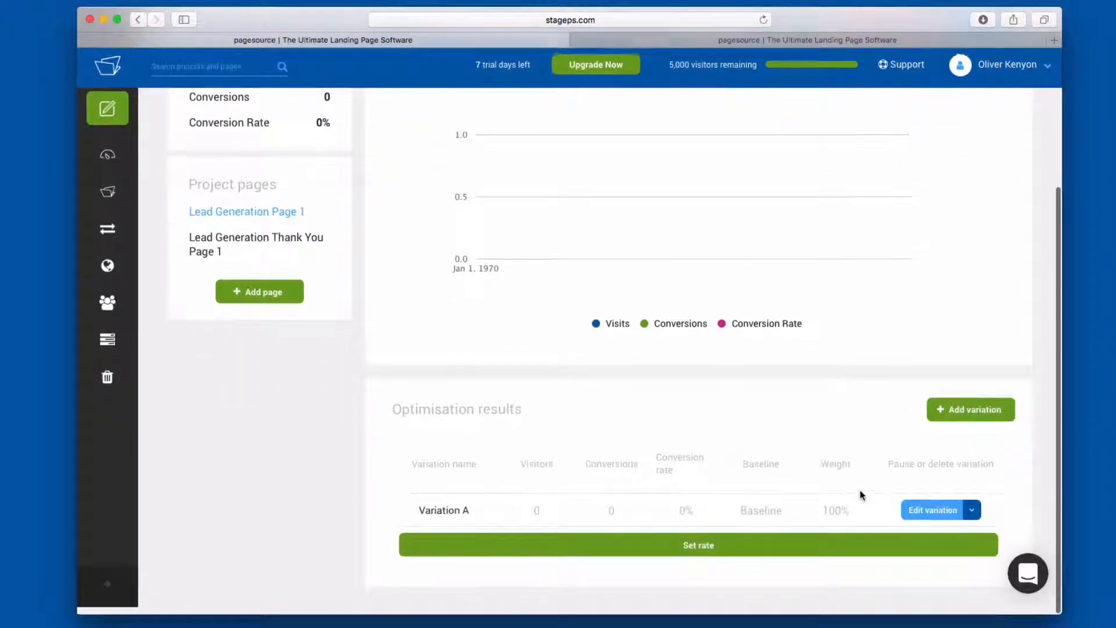
scroll(639, 407, "up", 5)
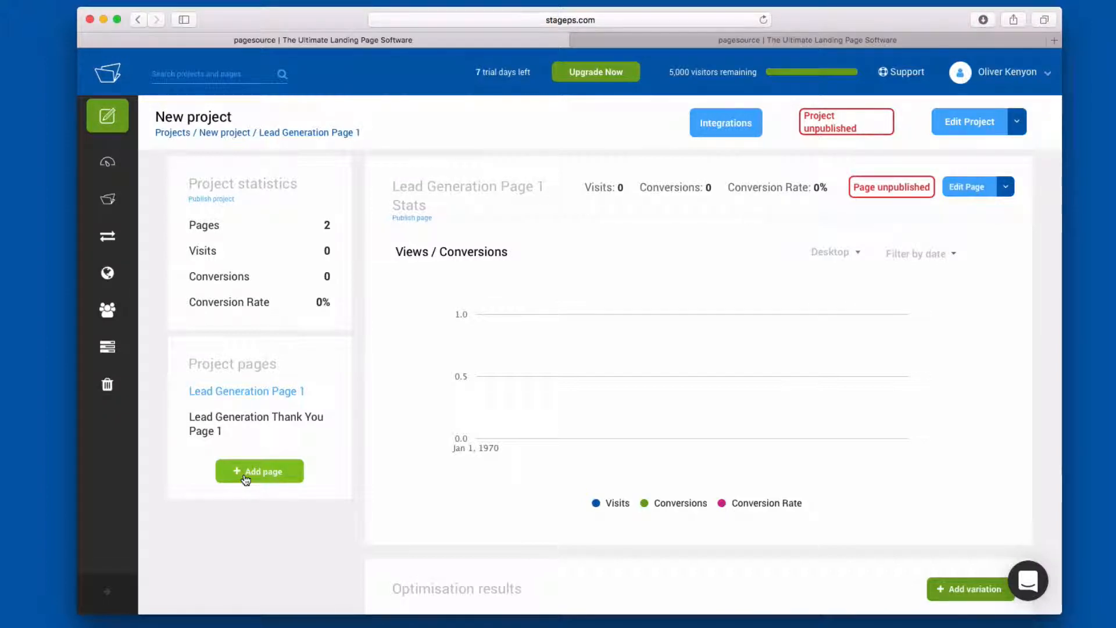
- Add another page to the project using the Pre-sell 1 template from the Pre-sell category
left_click(245, 476)
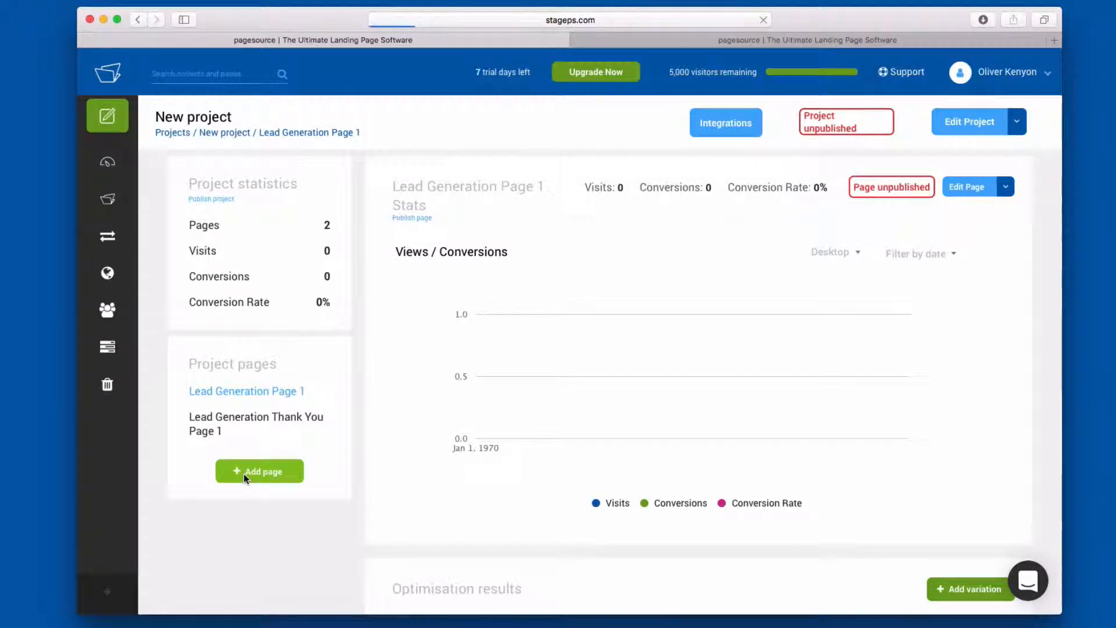
left_click(687, 285)
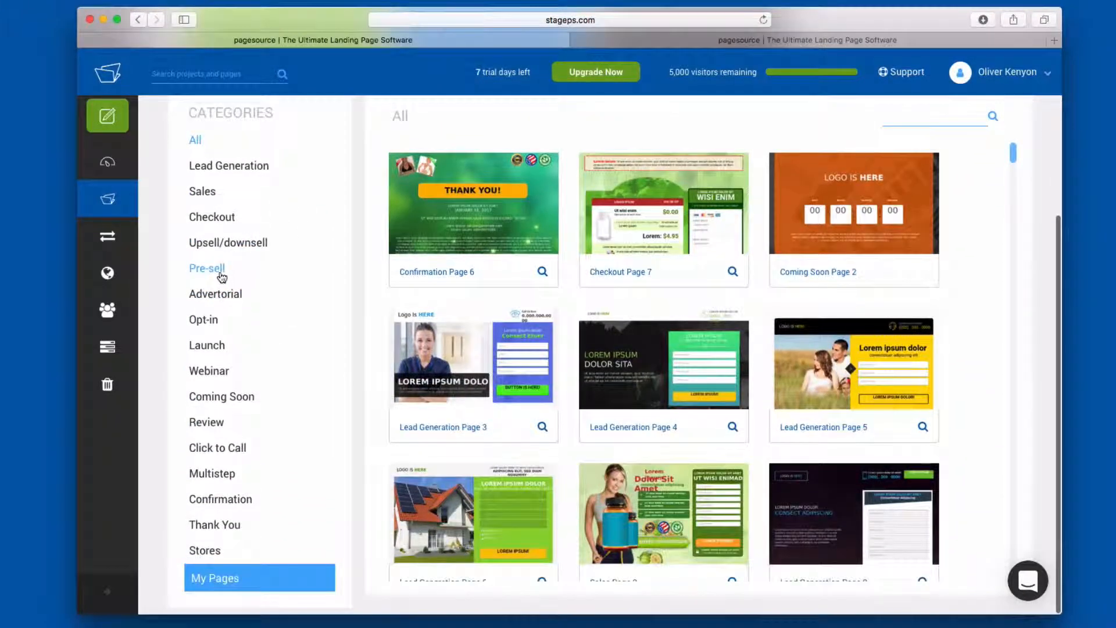
left_click(220, 275)
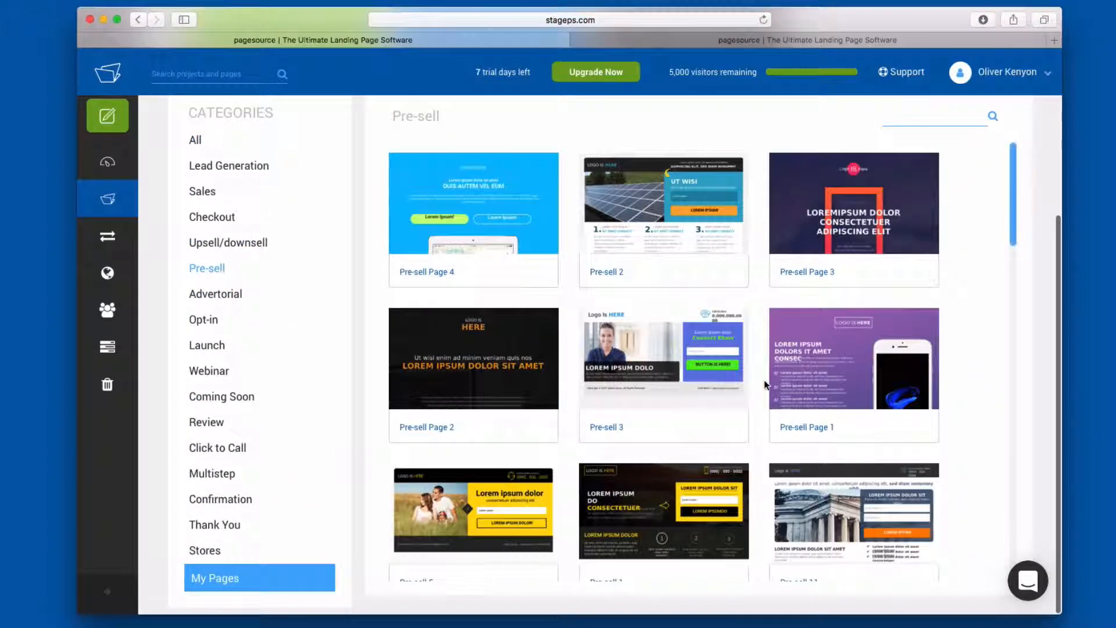
mouse_move(705, 508)
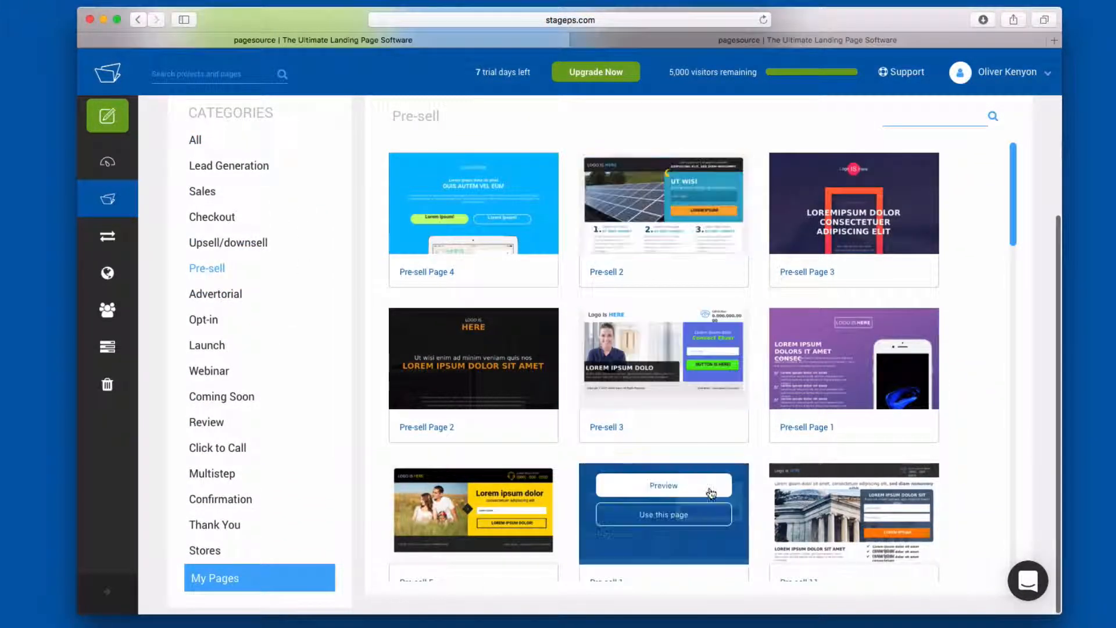
scroll(685, 545, "down", 1)
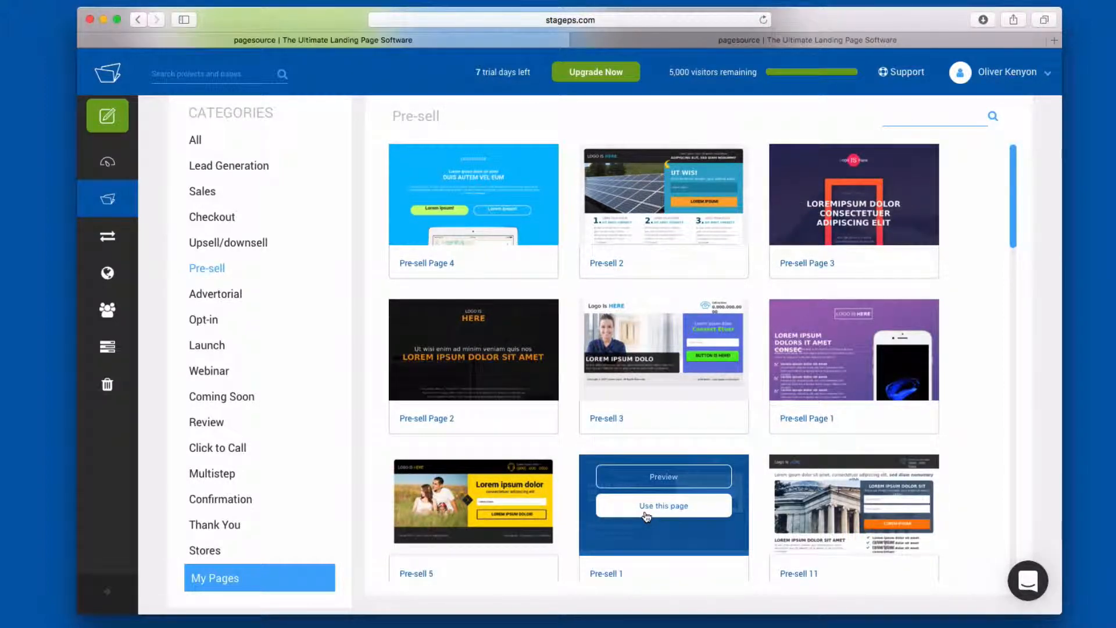
scroll(646, 516, "down", 1)
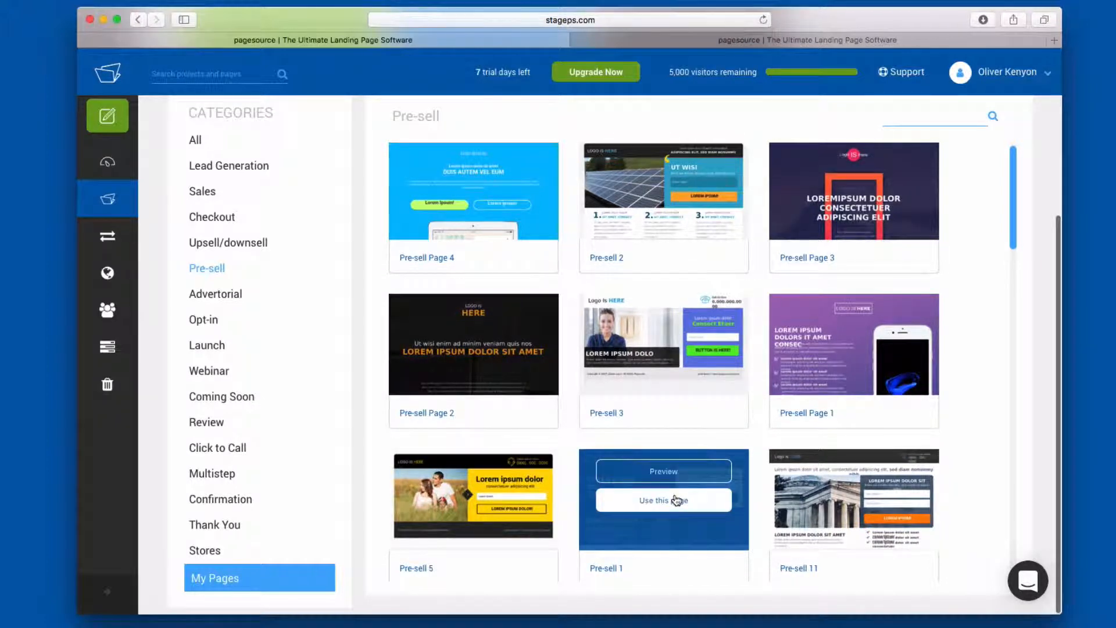
left_click(676, 500)
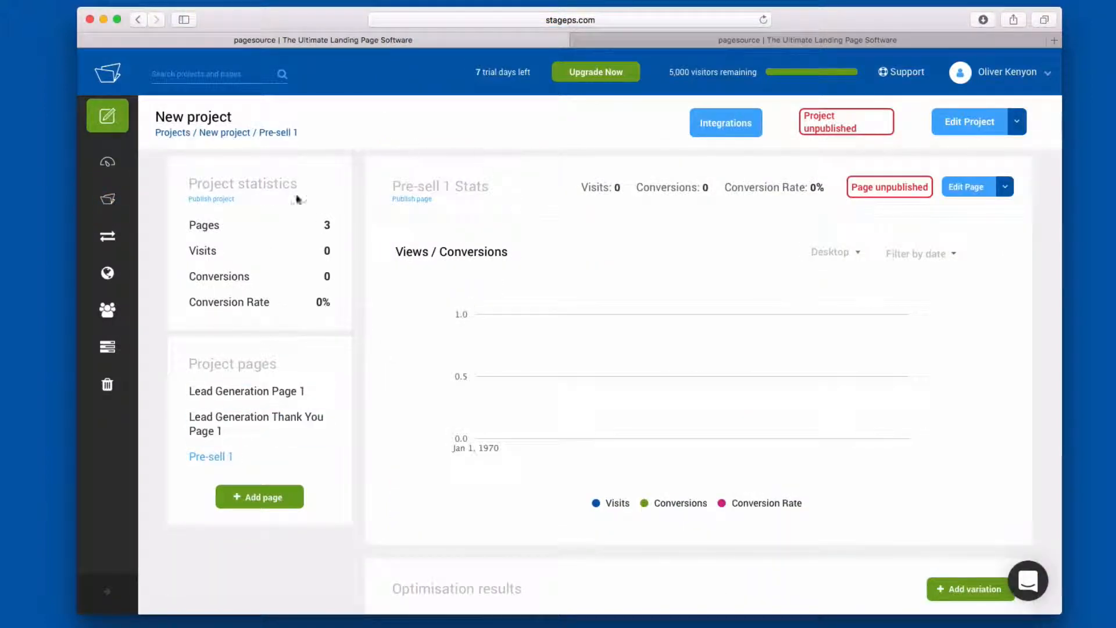
- Move the Pre-sell 1 page to the first place in the project pages, above Lead Generation Page 1
scroll(237, 413, "down", 1)
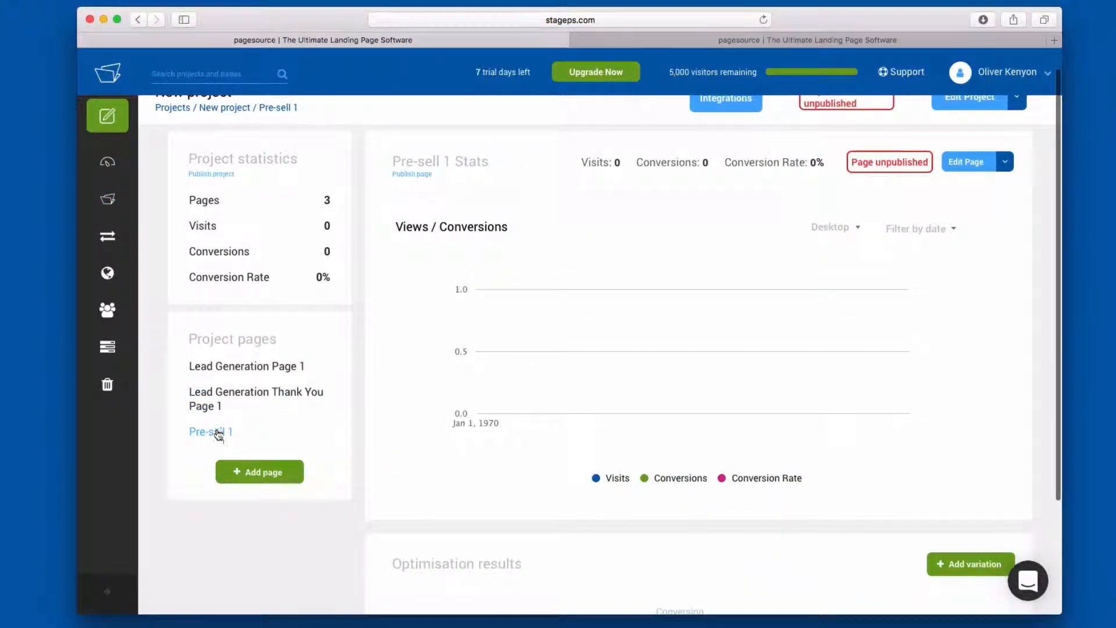
left_click_drag(217, 431, 219, 358)
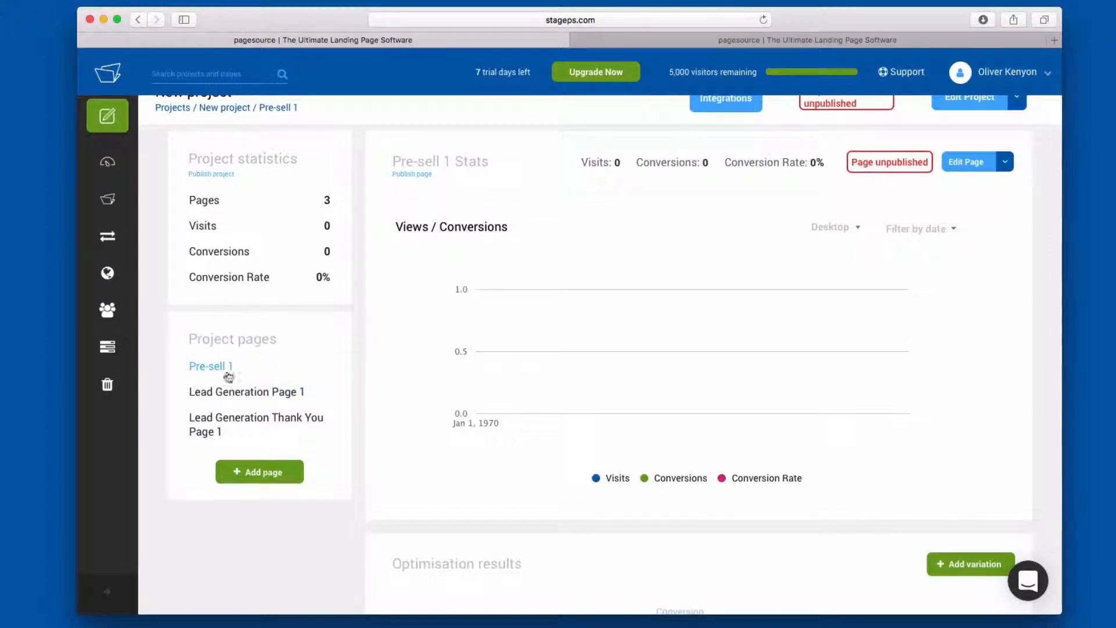
- Open the Pre-sell 1 page for editing, and try out resizing and repositioning the yellow arrow between the main headline and the form
scroll(579, 192, "up", 1)
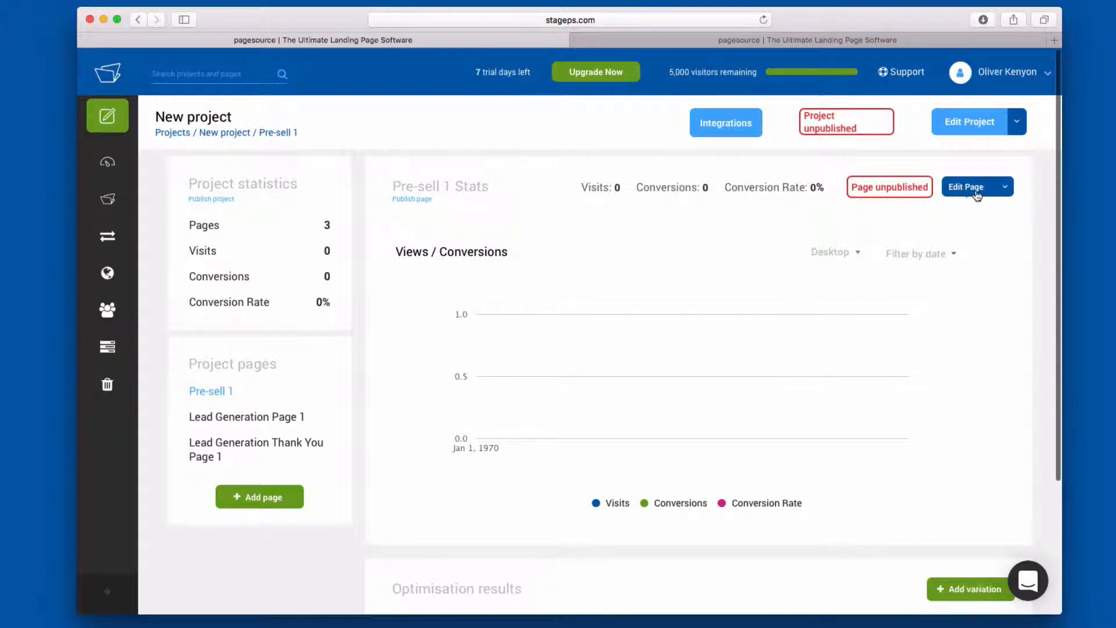
left_click(966, 195)
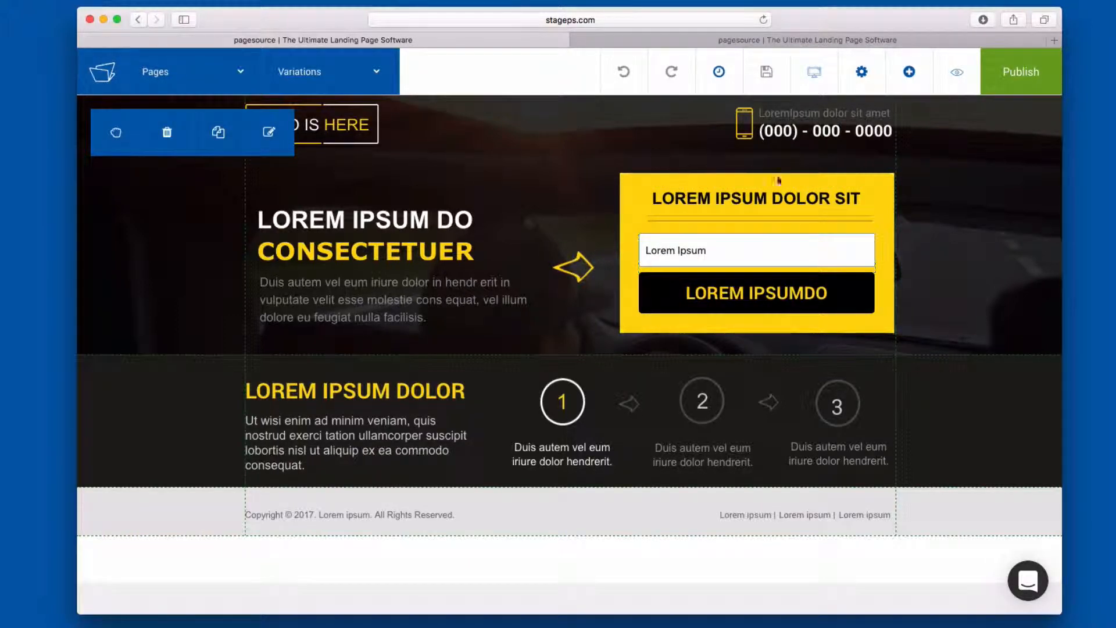
left_click(586, 269)
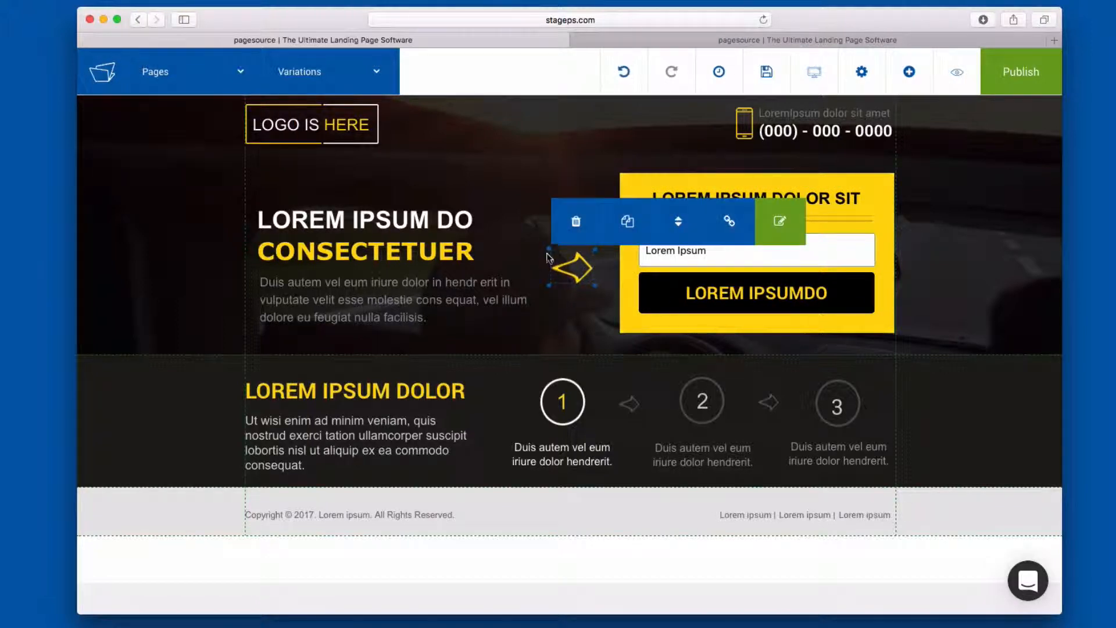
left_click_drag(548, 250, 572, 264)
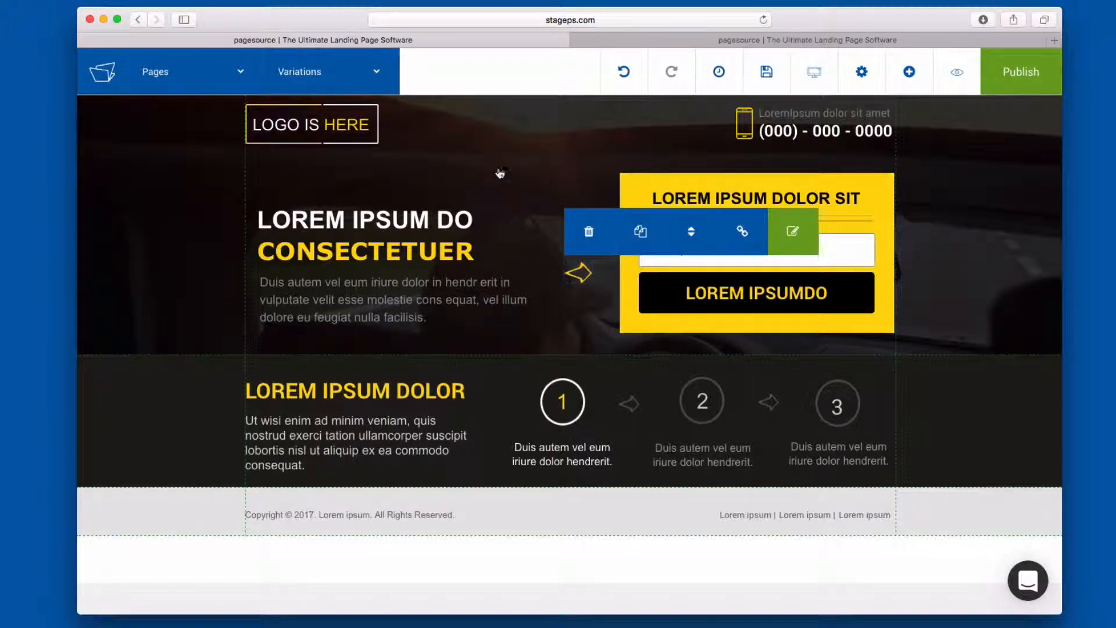
left_click_drag(500, 173, 630, 234)
left_click(694, 134)
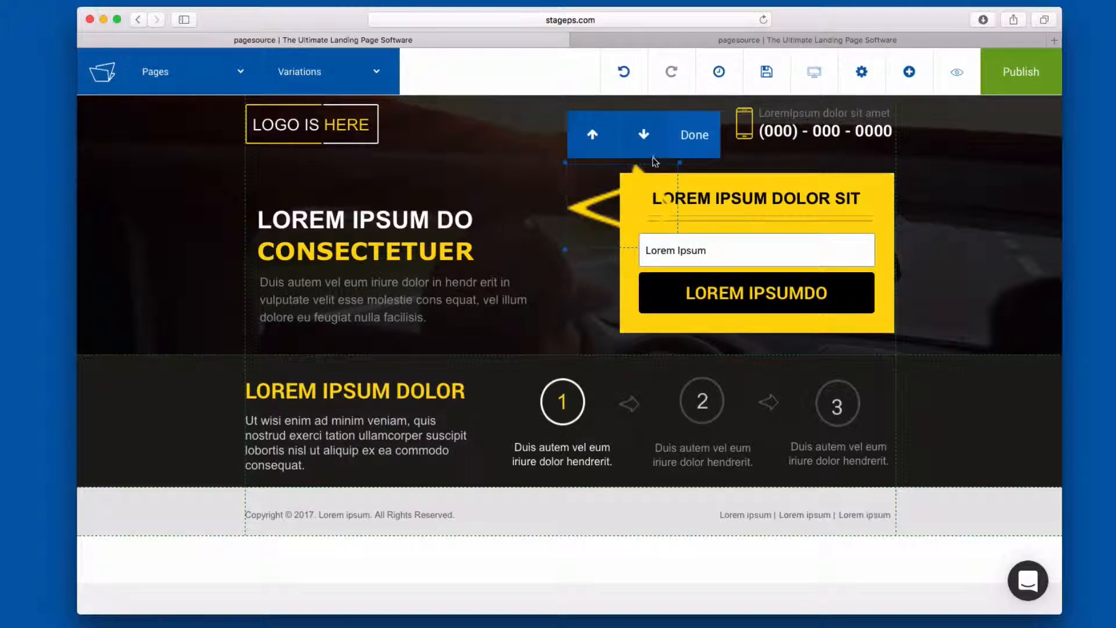
left_click_drag(610, 224, 523, 181)
left_click_drag(584, 214, 559, 197)
left_click_drag(470, 125, 540, 234)
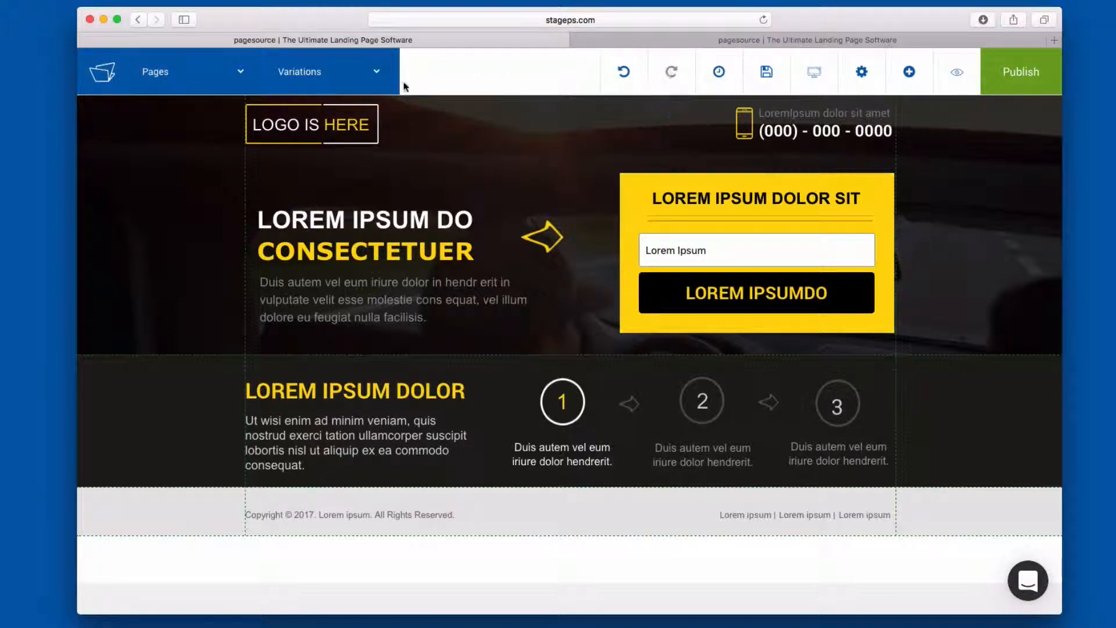
- Look through the editor's list of project pages and the list of variations of this page
mouse_move(526, 192)
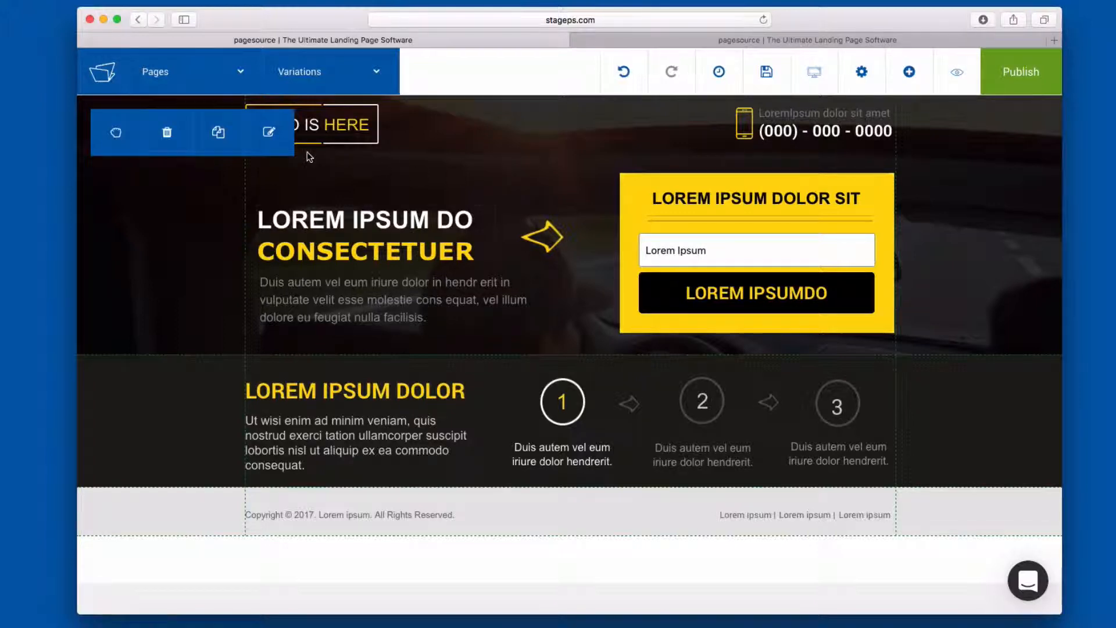
left_click(154, 74)
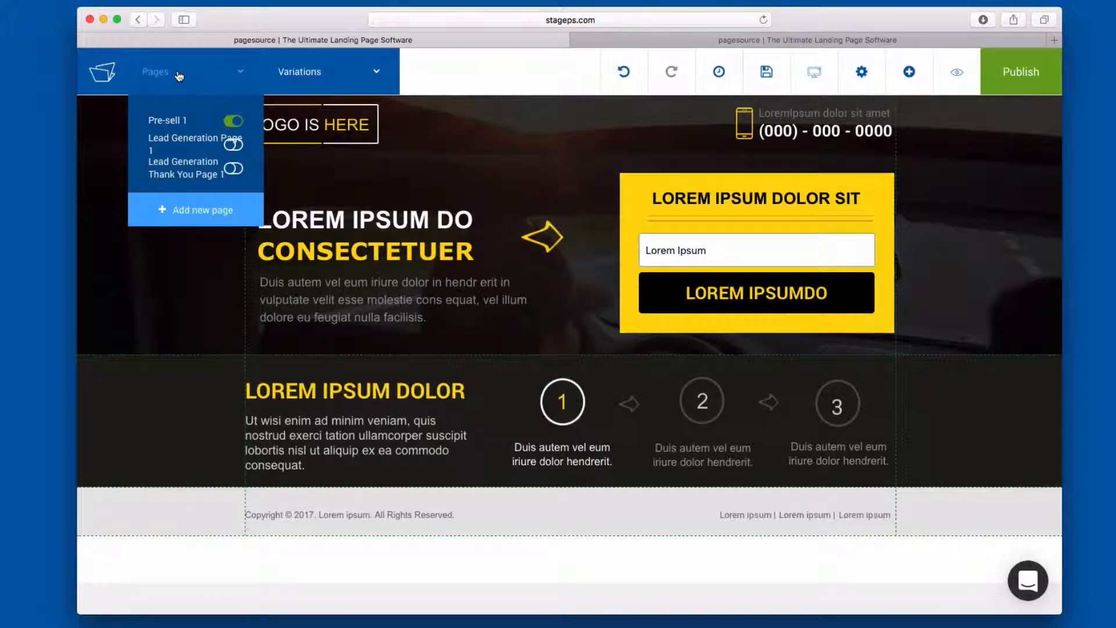
left_click(361, 79)
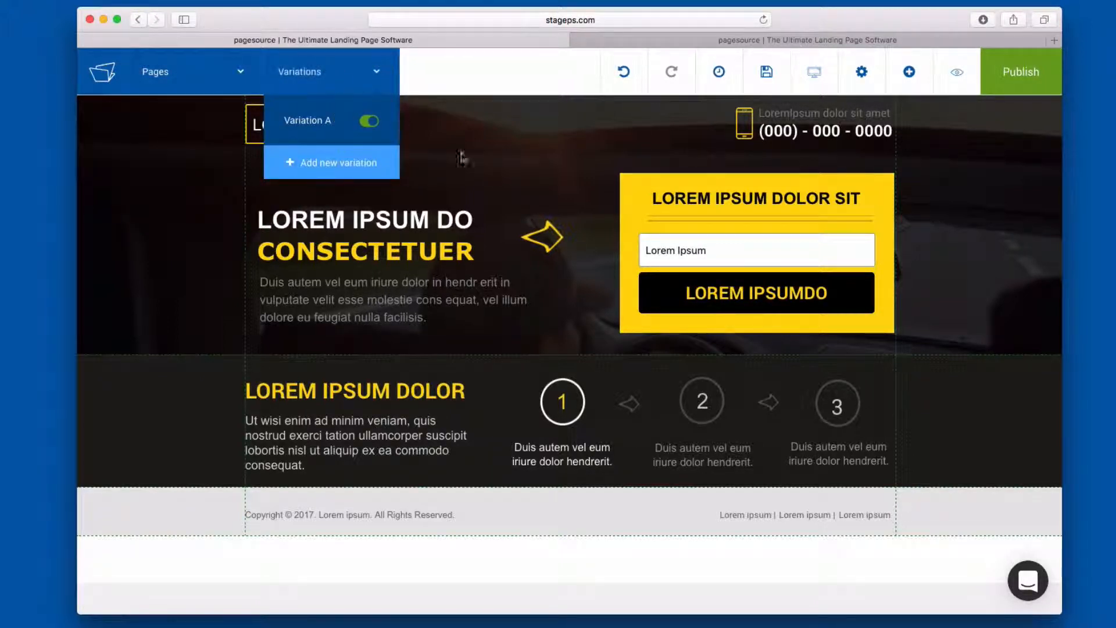
left_click(491, 174)
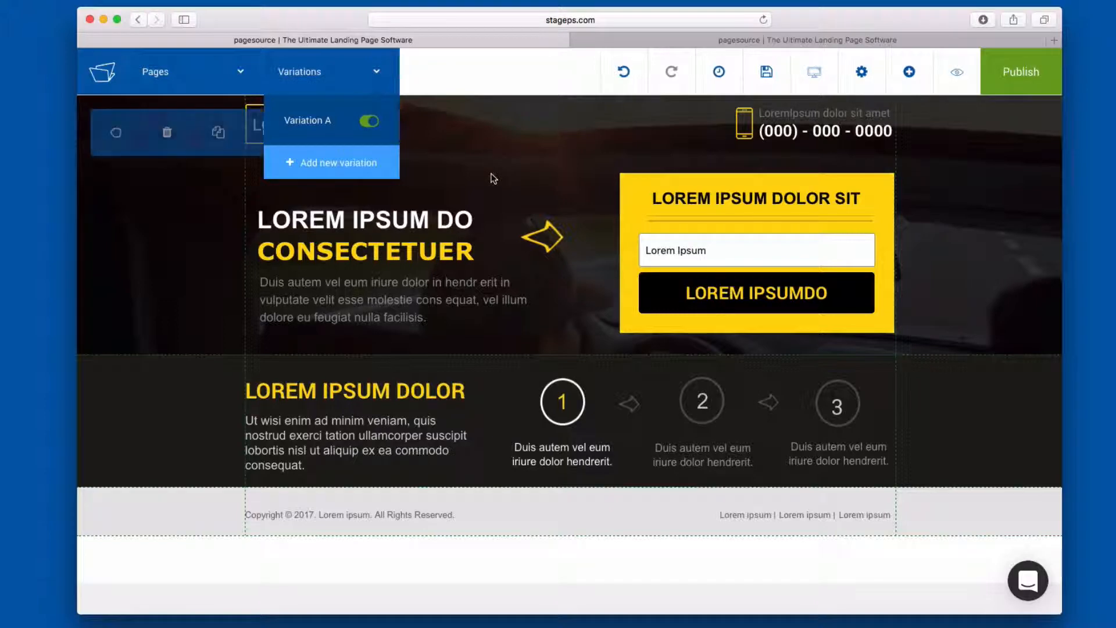
left_click(706, 302)
left_click(610, 279)
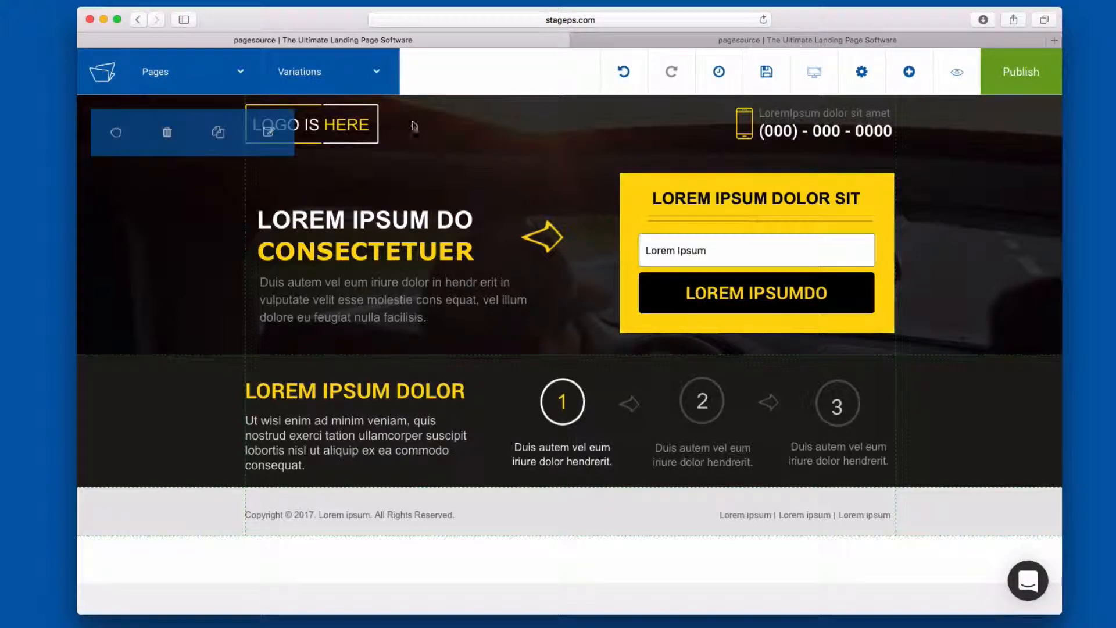
left_click(377, 71)
left_click(606, 265)
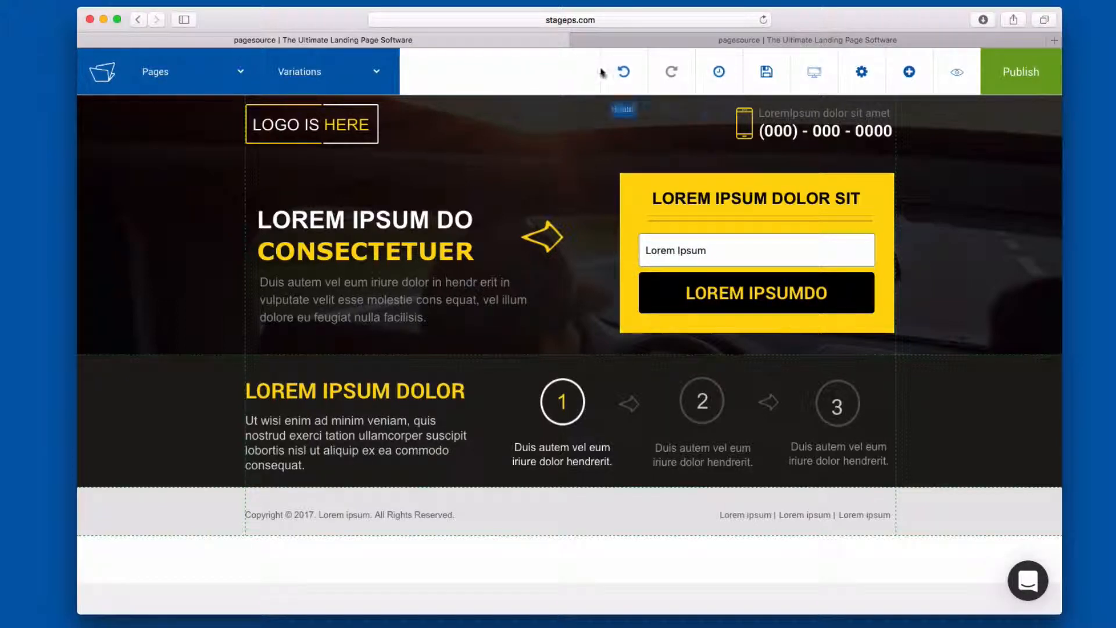
- Check the page's History function and the desktop, mobile and tablet views, choosing the mobile one
left_click(723, 75)
left_click(727, 83)
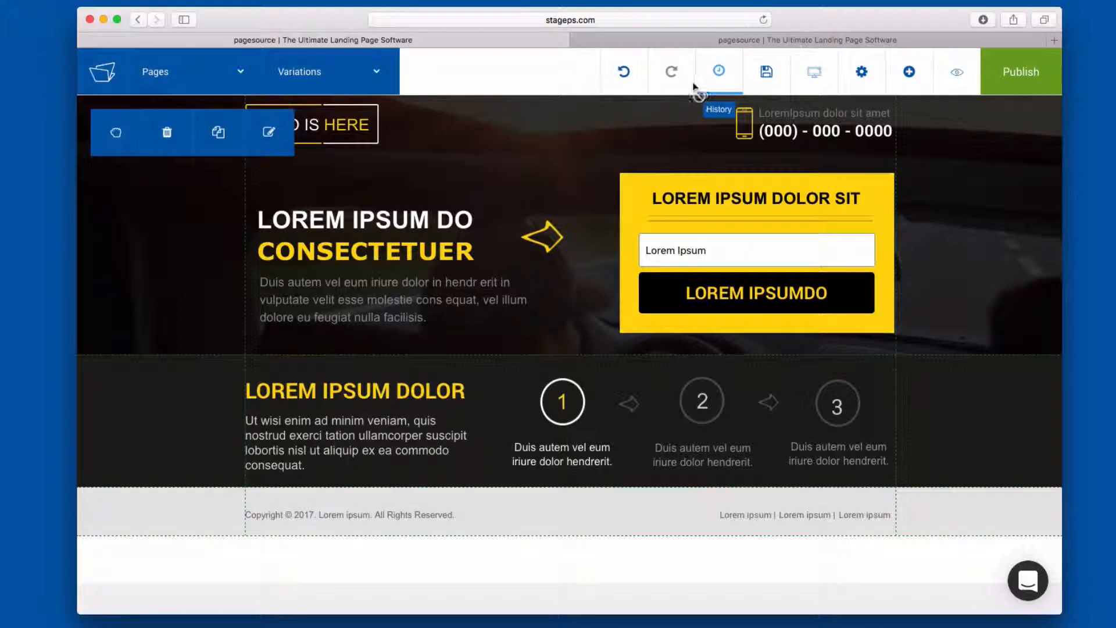
left_click(729, 85)
left_click(714, 74)
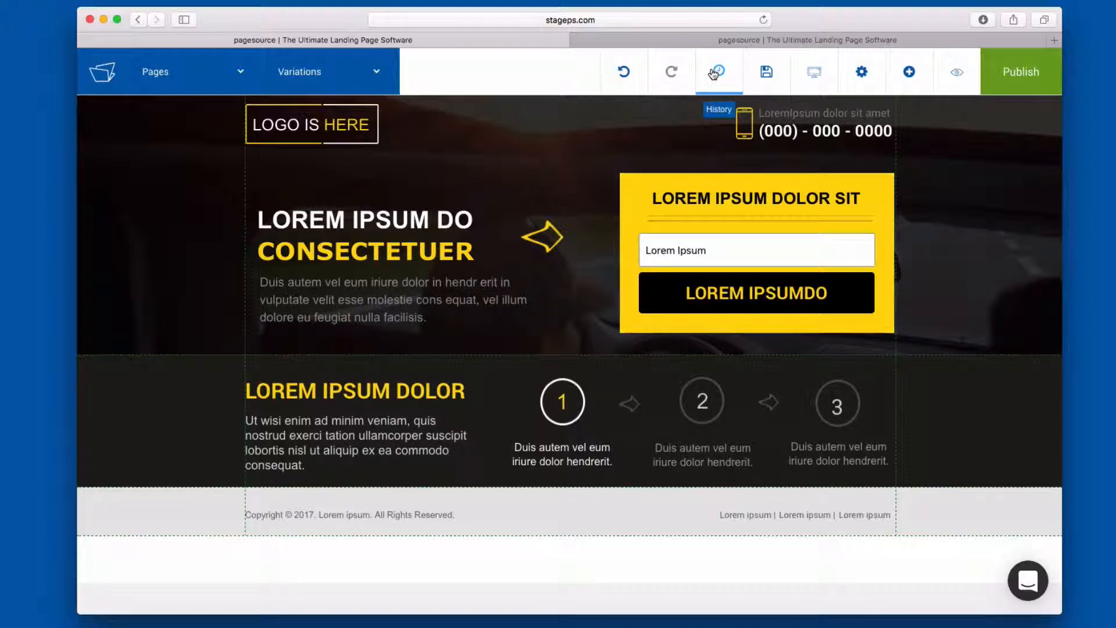
left_click(719, 74)
left_click(716, 64)
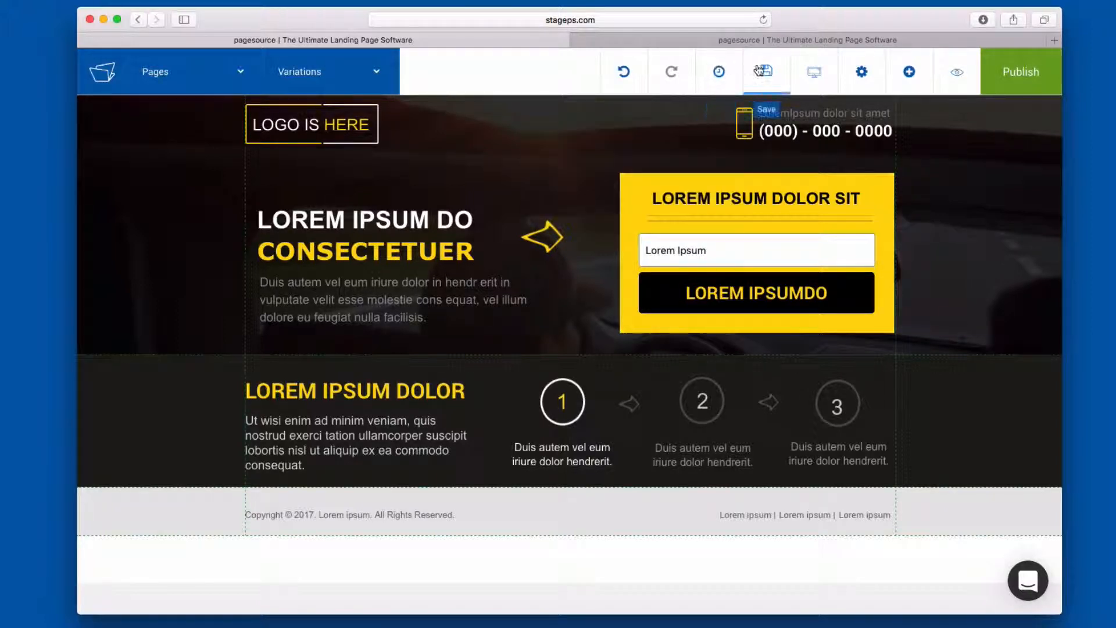
left_click(814, 71)
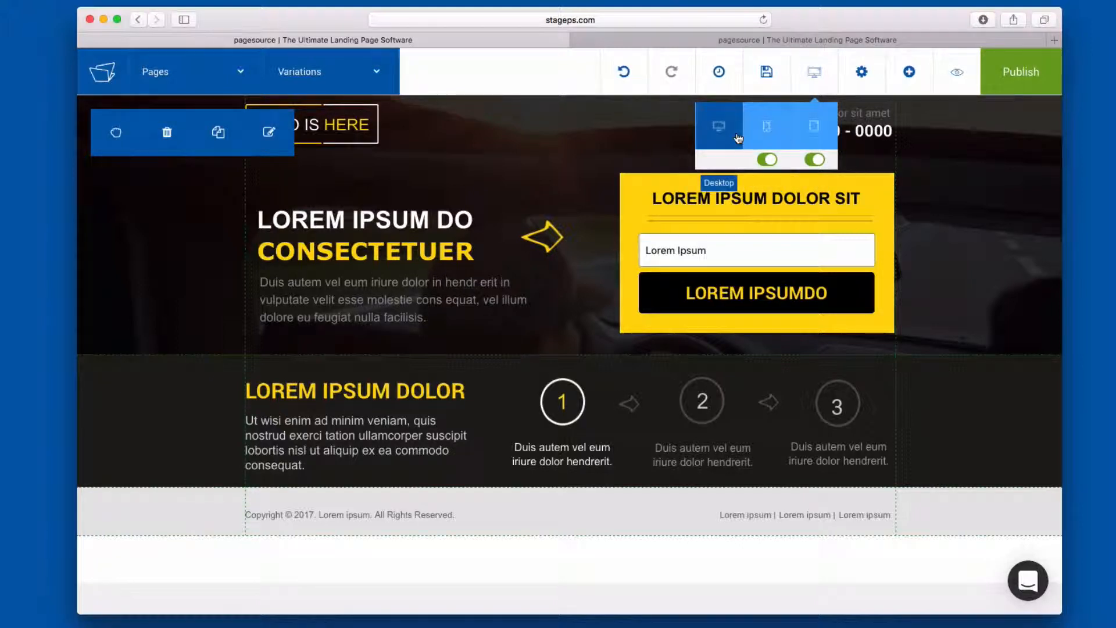
left_click(773, 134)
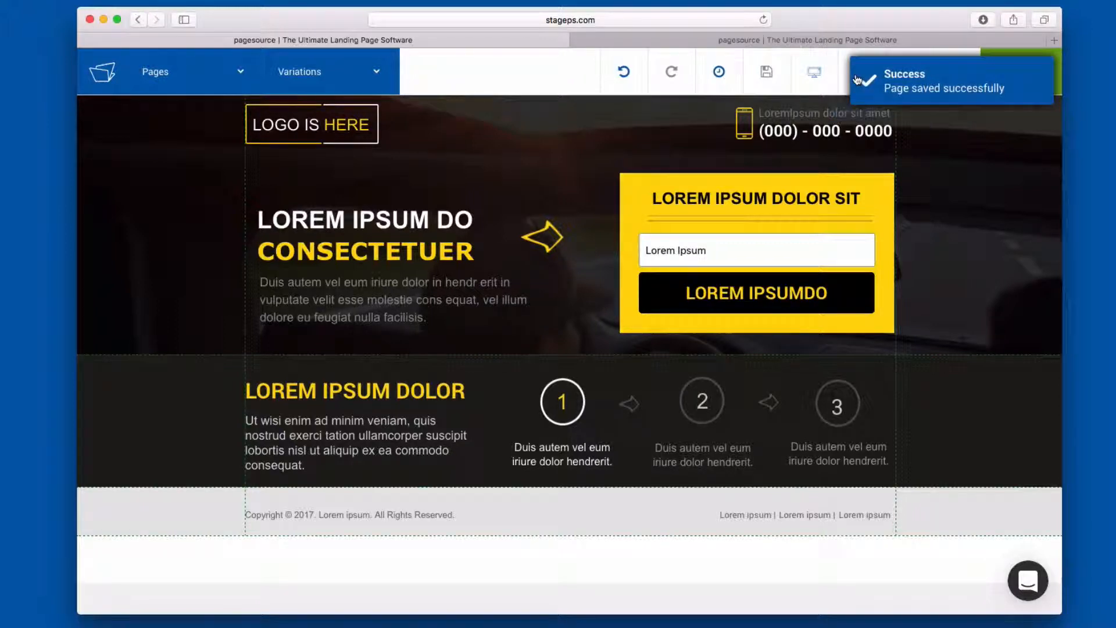
- Review the page's custom code for head, body and footer, its page settings and its social info
left_click(860, 72)
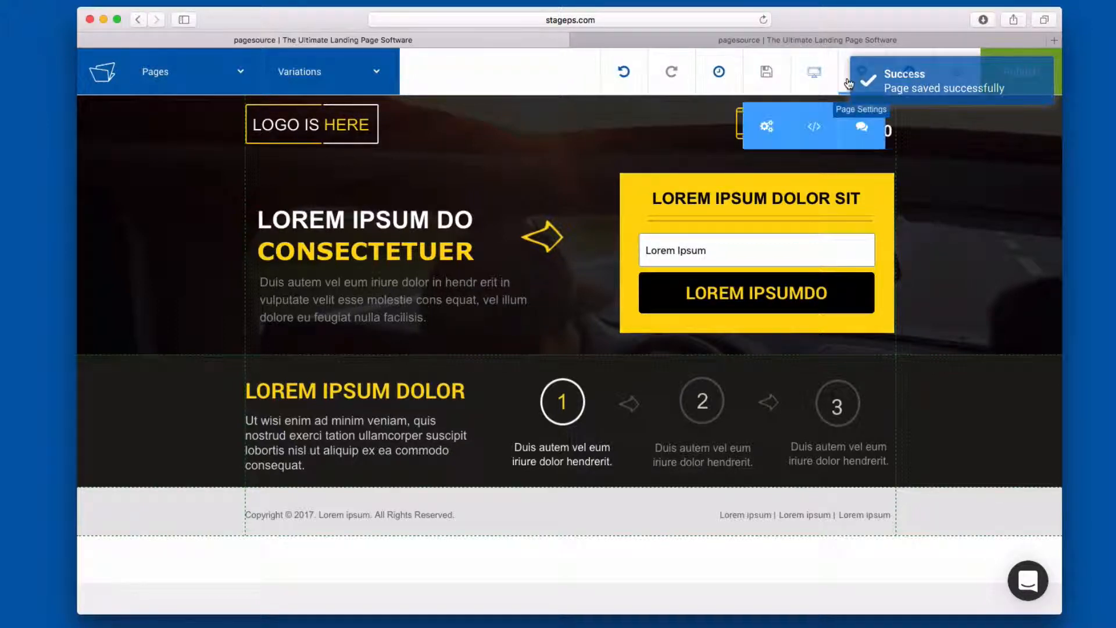
left_click(817, 131)
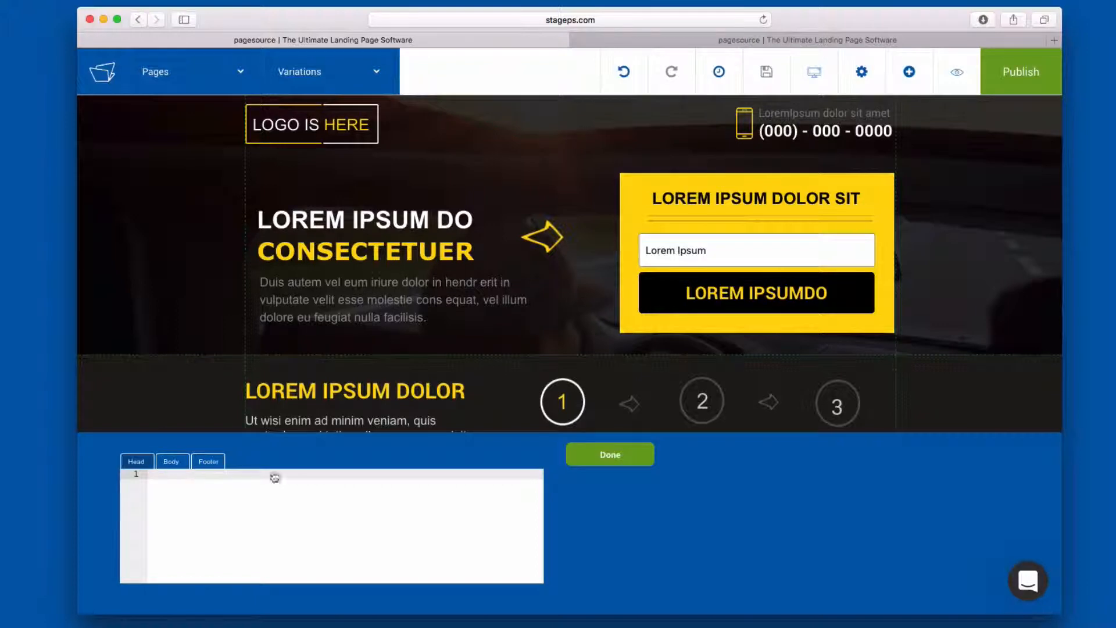
left_click(862, 72)
left_click(766, 127)
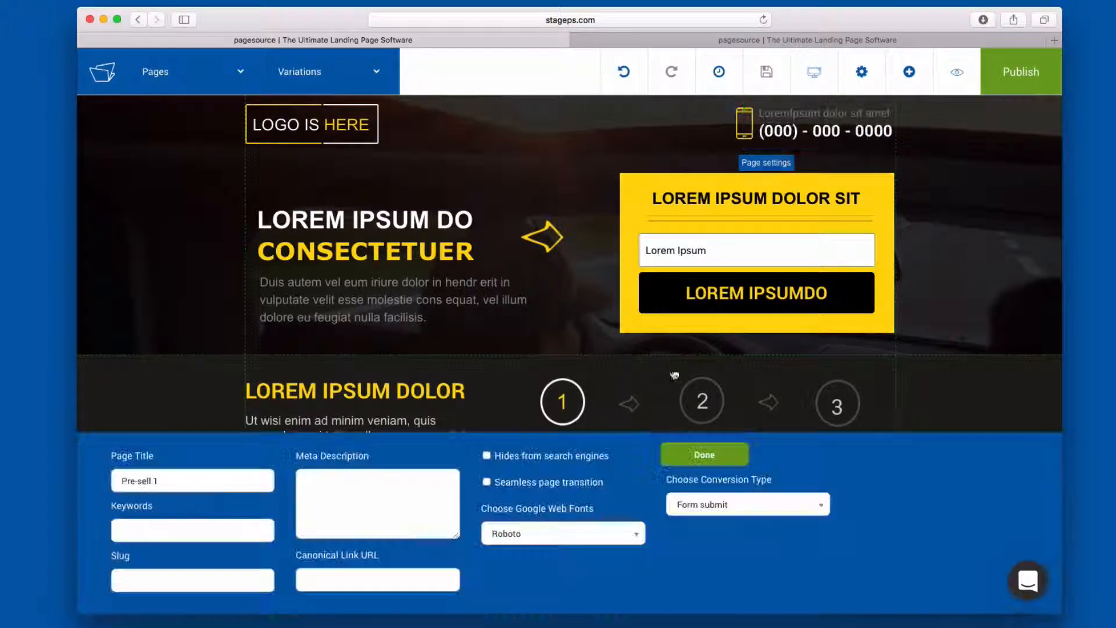
left_click(862, 72)
left_click(862, 126)
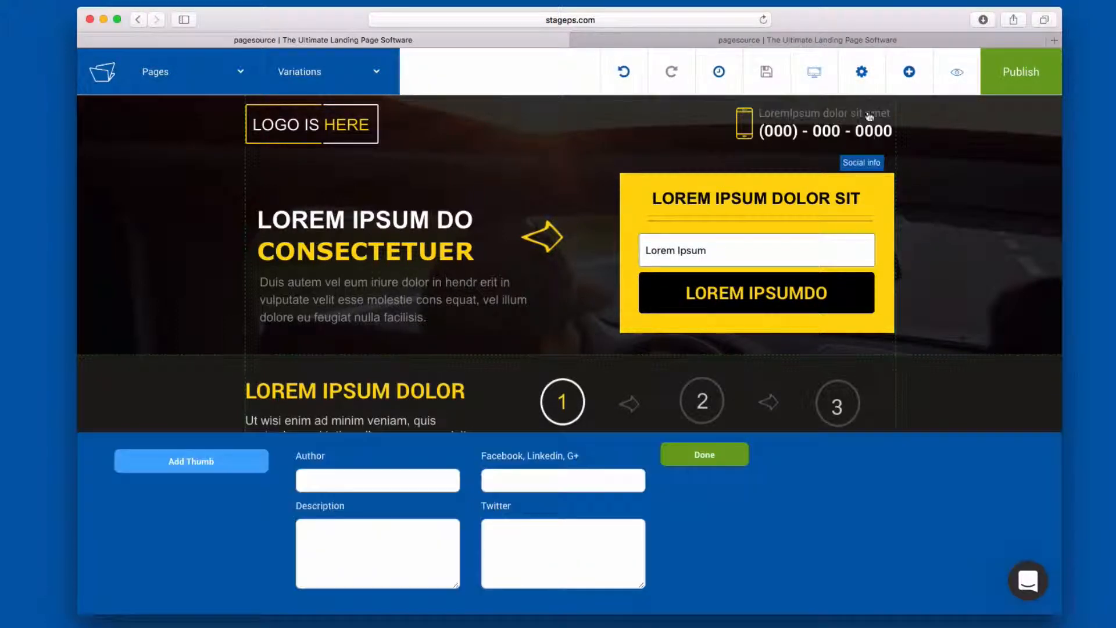
left_click(863, 69)
- Add a Form element to the page and place it in the header between the logo and the phone number
left_click(909, 72)
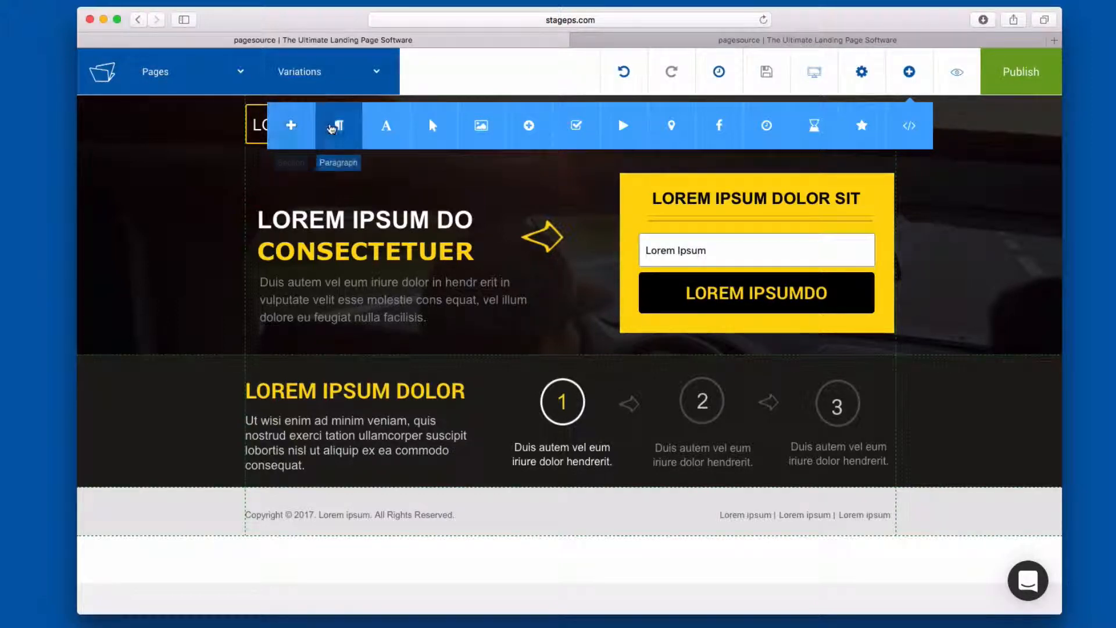
left_click(430, 122)
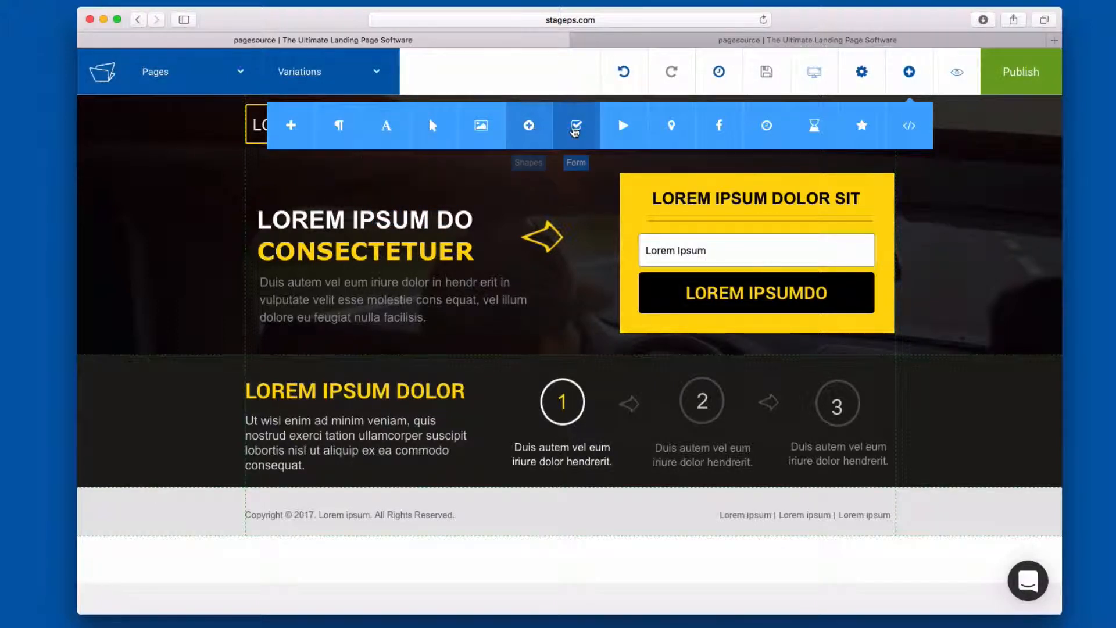
left_click_drag(575, 131, 591, 265)
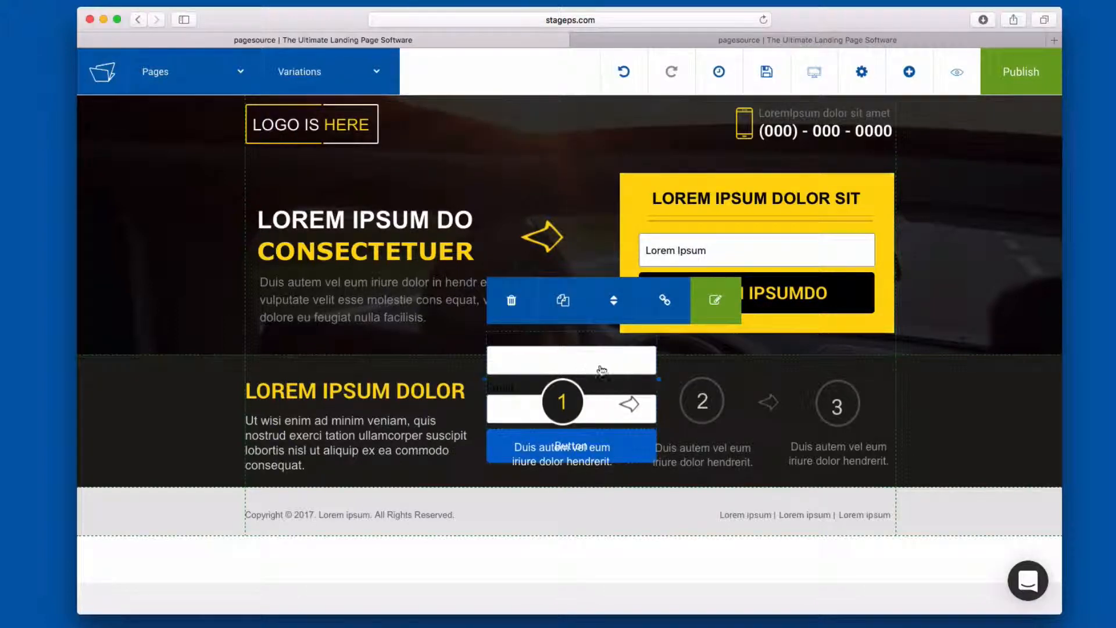
left_click_drag(601, 371, 559, 150)
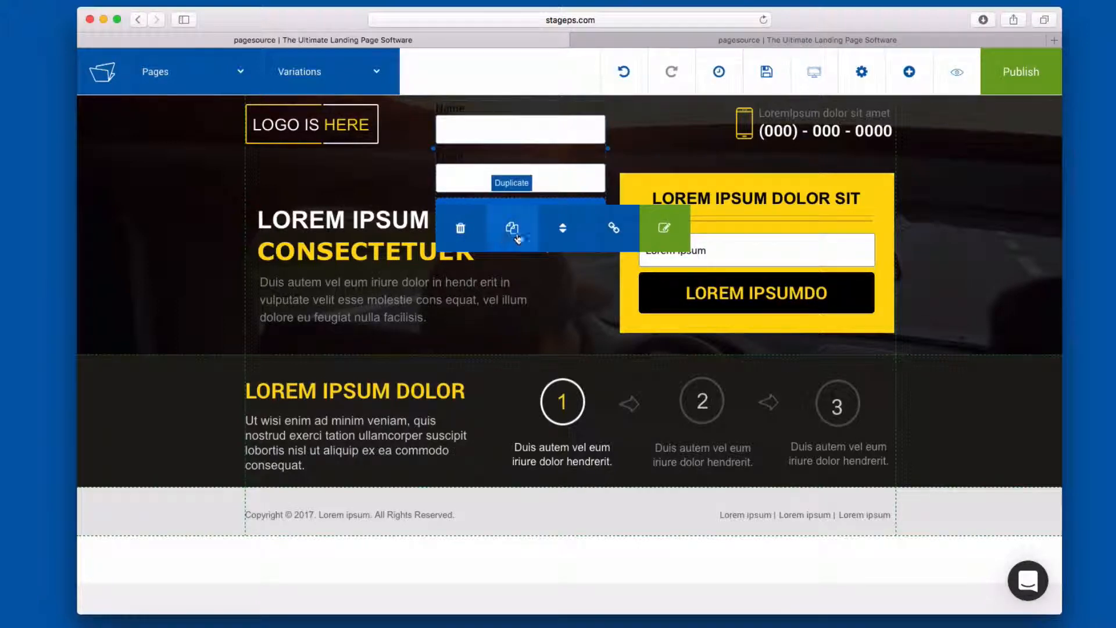
- Edit the new form's styling with field color #ff0000 and the labels placed inside the fields
left_click(665, 228)
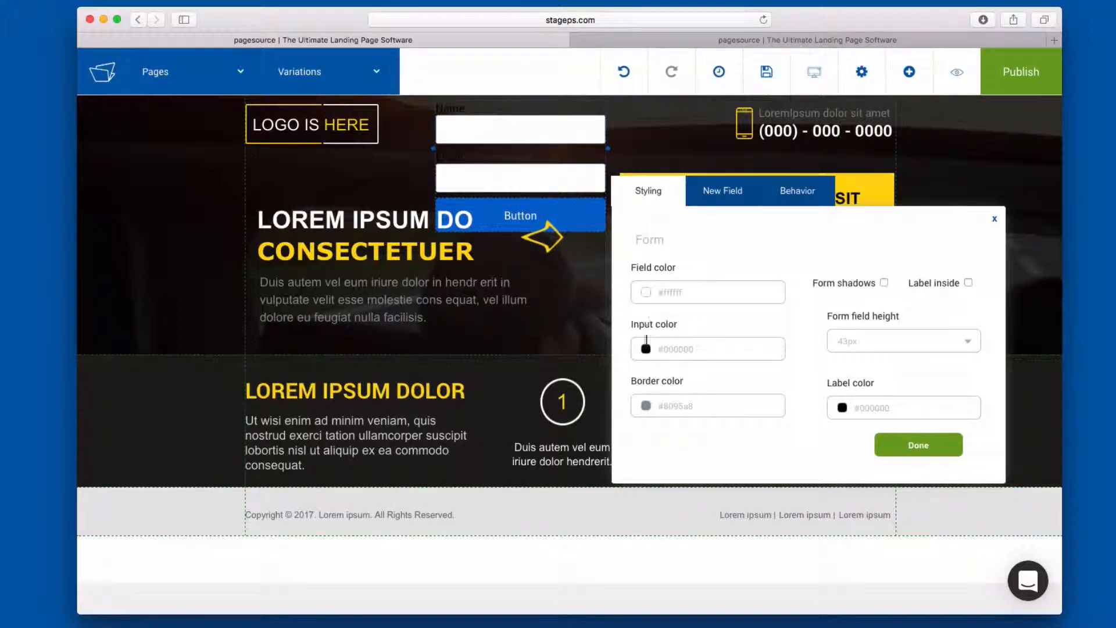
left_click_drag(666, 344, 793, 279)
left_click(725, 276)
left_click(720, 290)
left_click(783, 332)
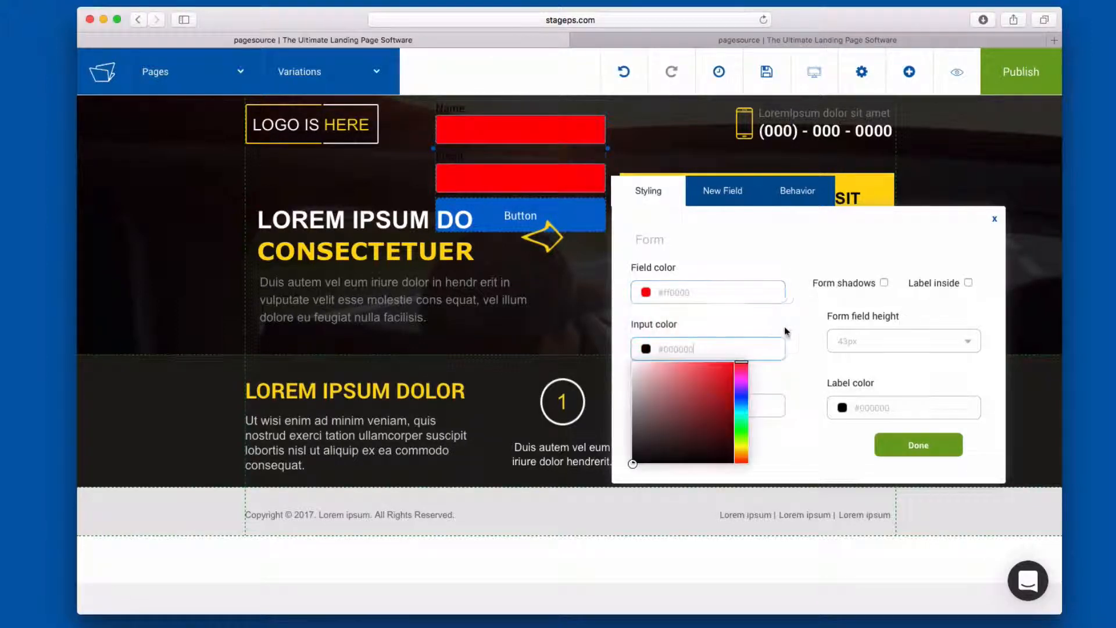
left_click(850, 381)
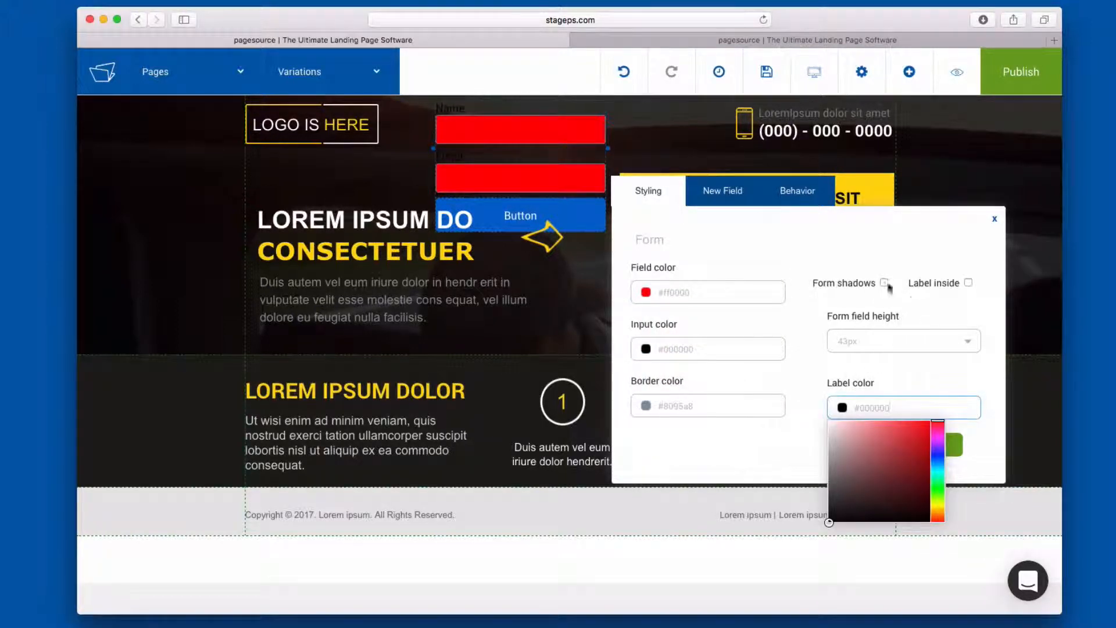
left_click(968, 283)
left_click(968, 283)
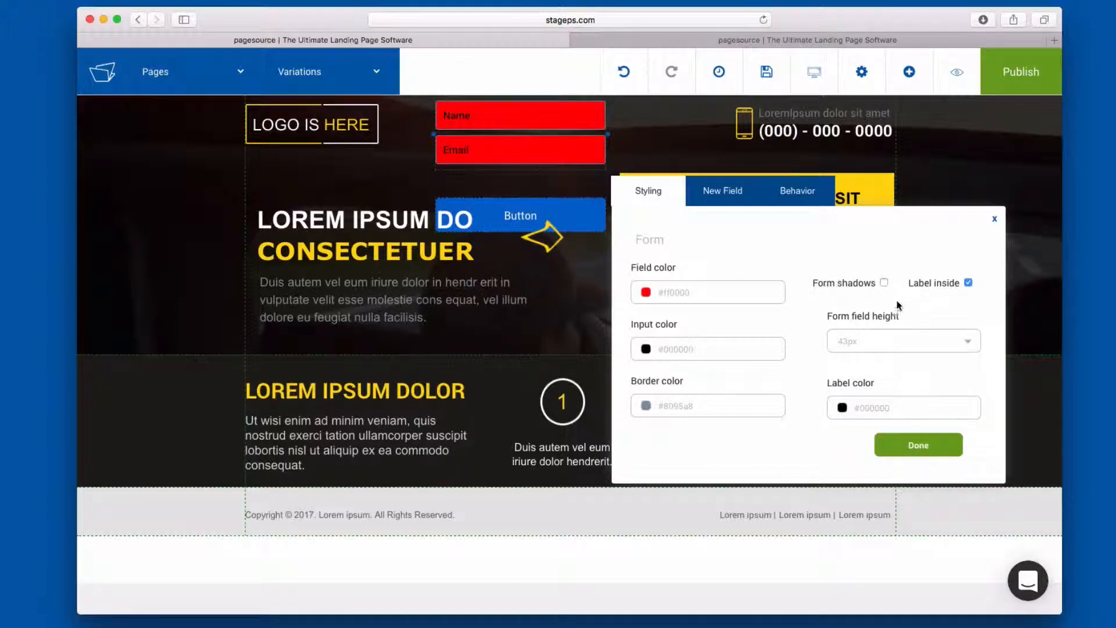
- Set the form's input color to #a65a5a and its label color to white, #ffffff
left_click(646, 349)
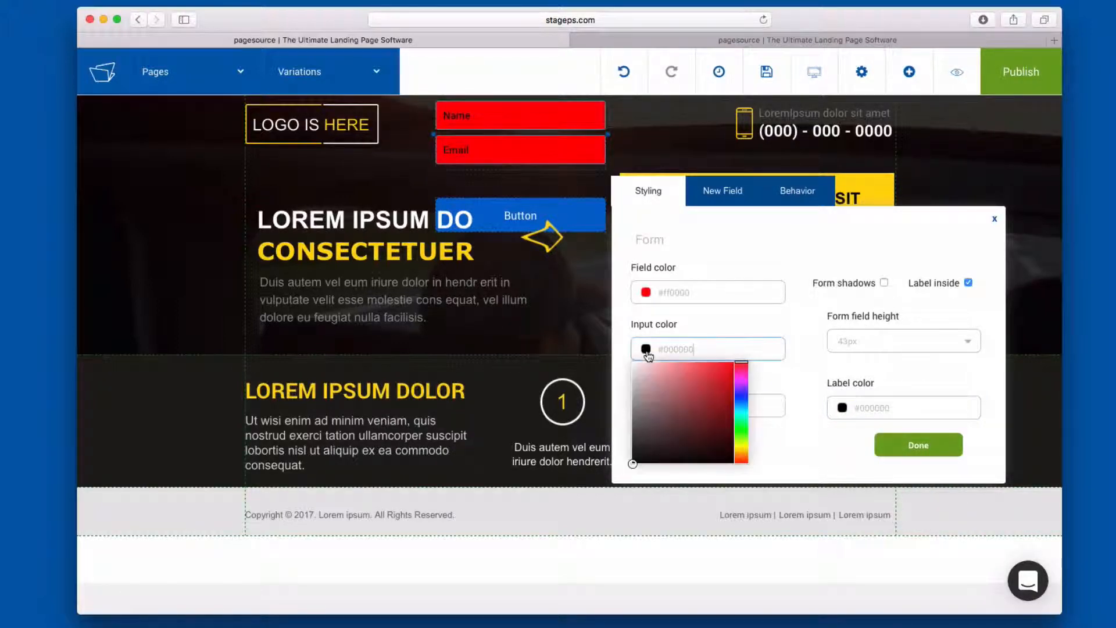
left_click(680, 398)
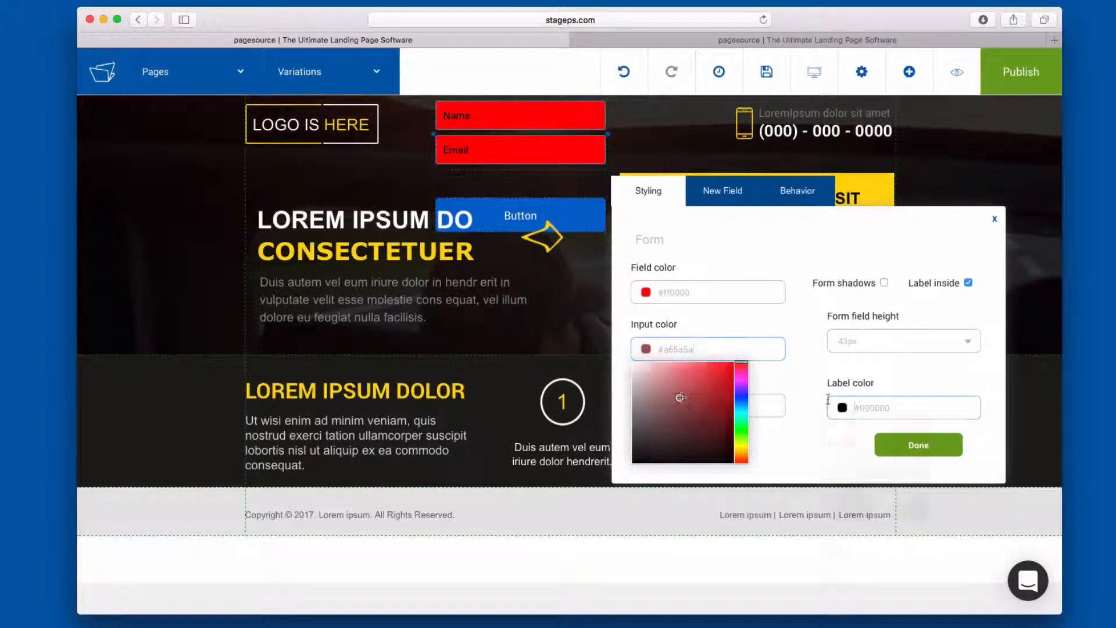
left_click(771, 388)
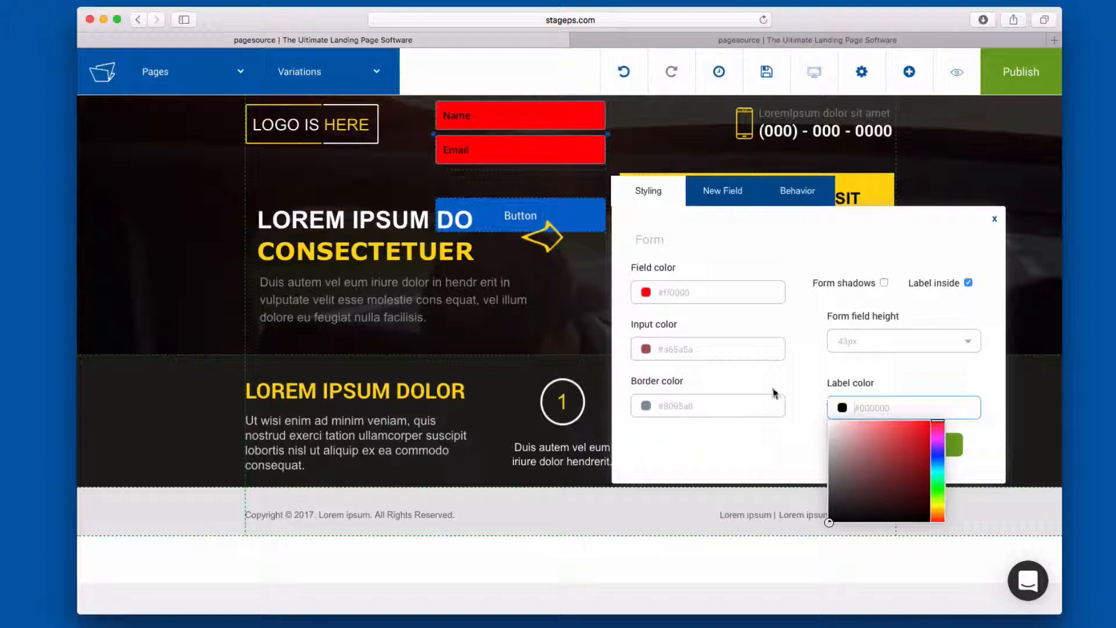
left_click(839, 406)
left_click_drag(866, 448, 786, 375)
left_click(788, 378)
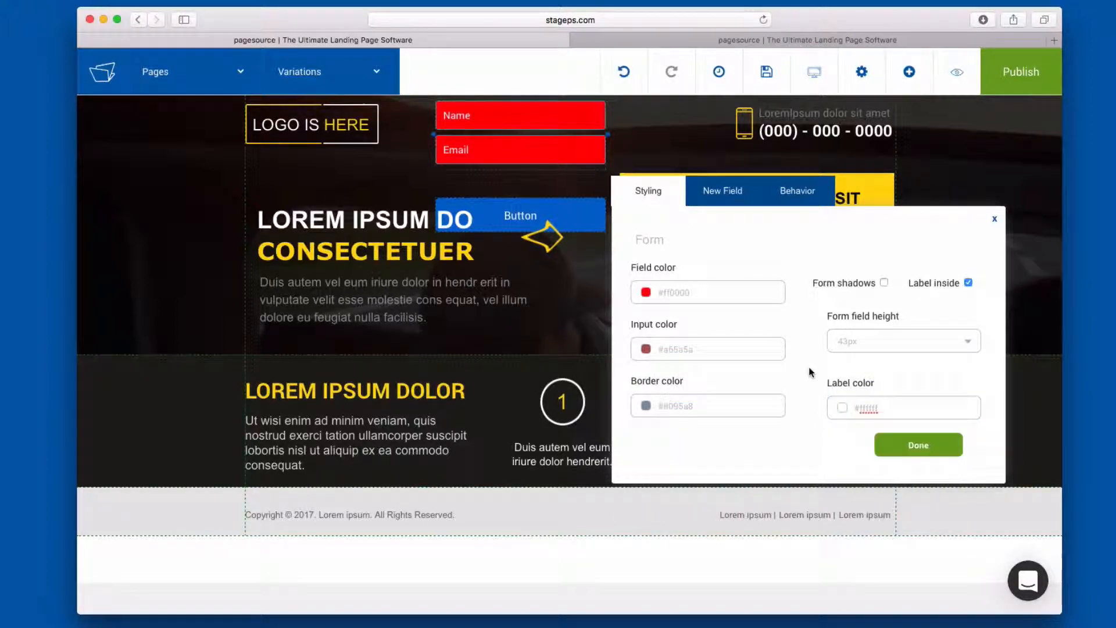
- Open the form button's settings and set its text size to 26px
left_click(569, 228)
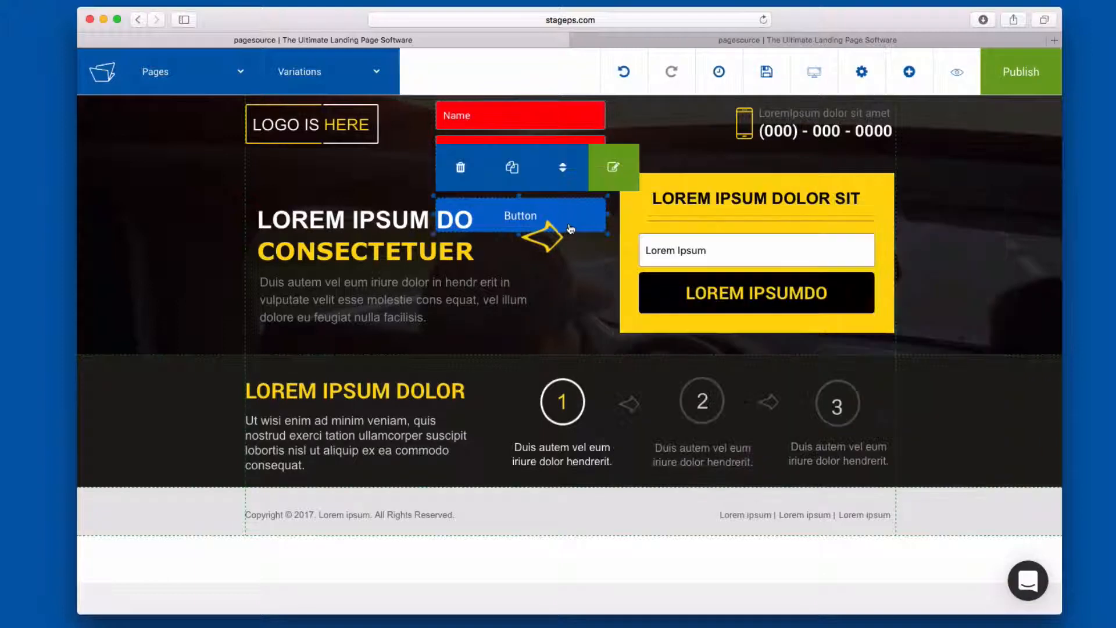
left_click(615, 167)
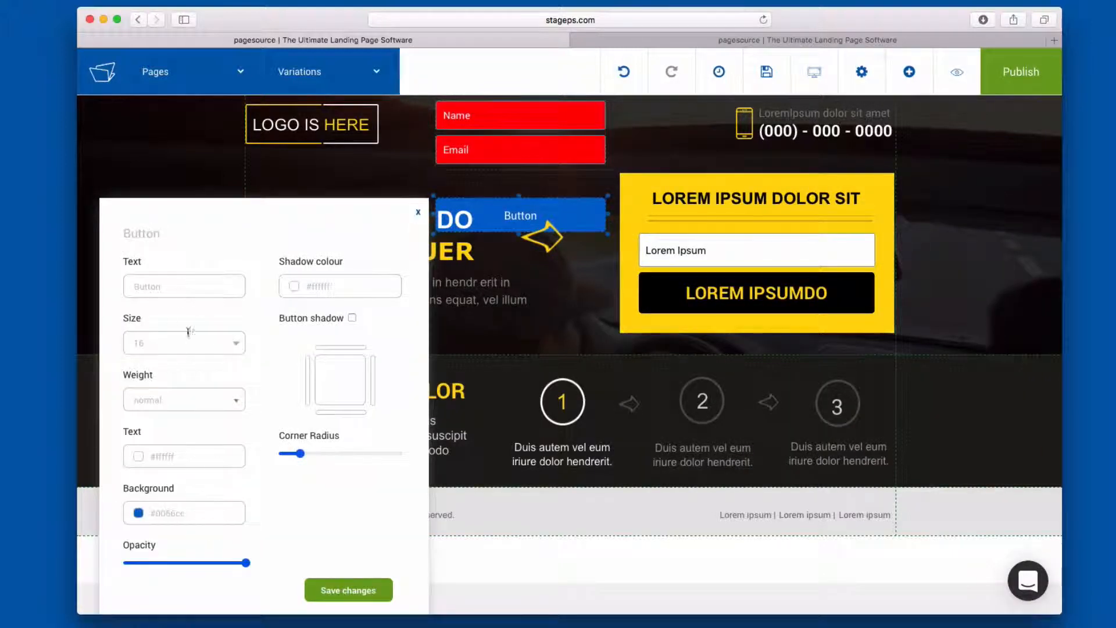
left_click(231, 348)
left_click(233, 348)
left_click(183, 388)
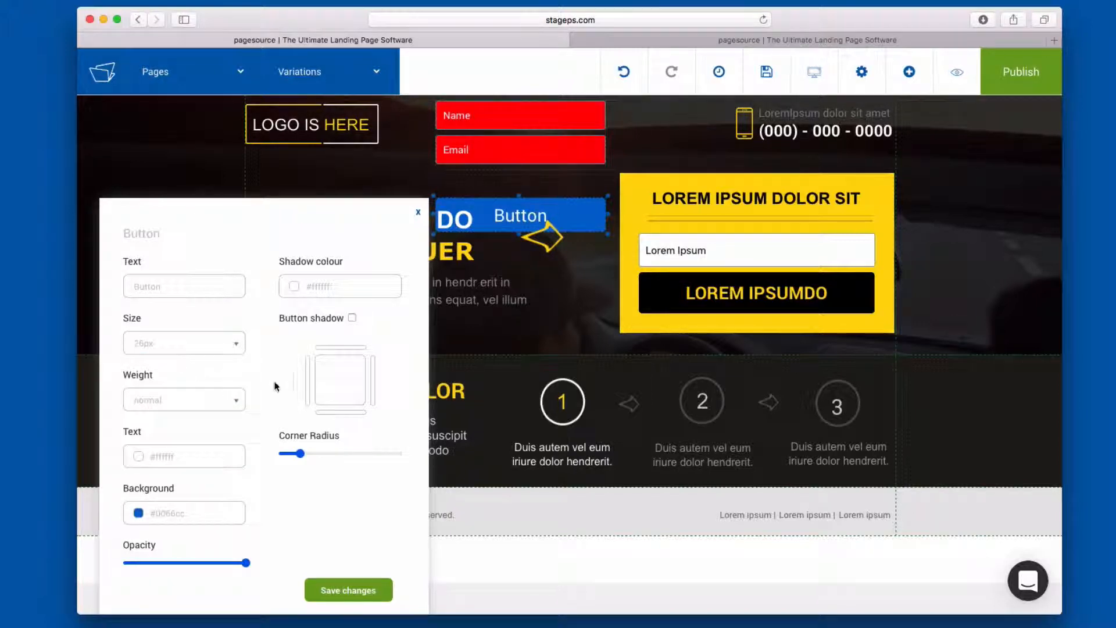
- Enable the form button's shadow, raise its corner radius to nearly the maximum for fully rounded ends, and save the changes
left_click(352, 317)
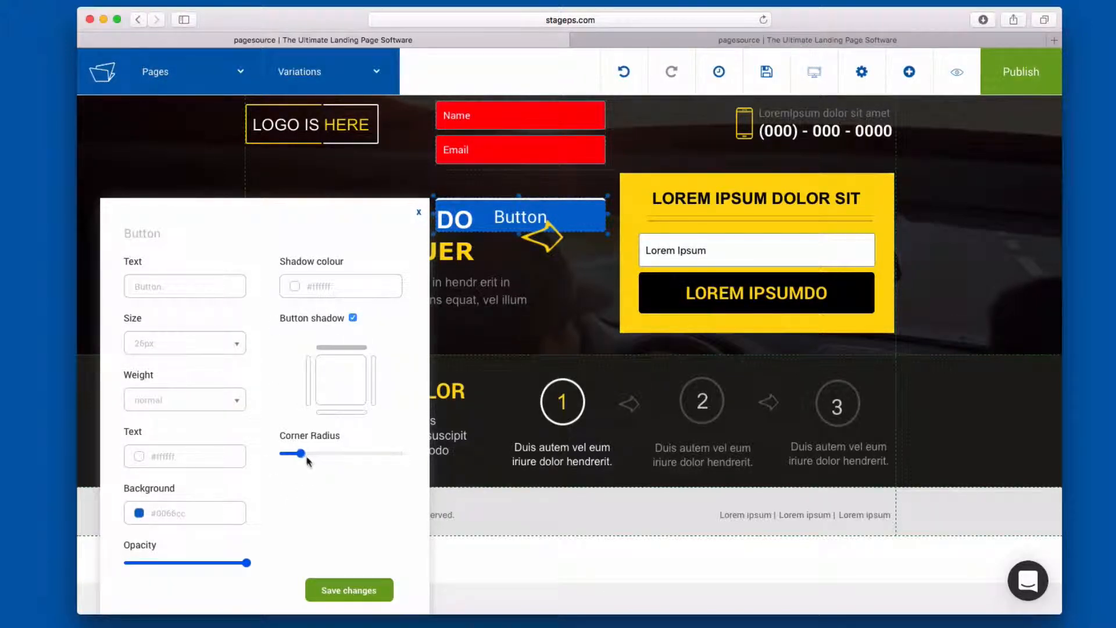
left_click_drag(302, 455, 387, 454)
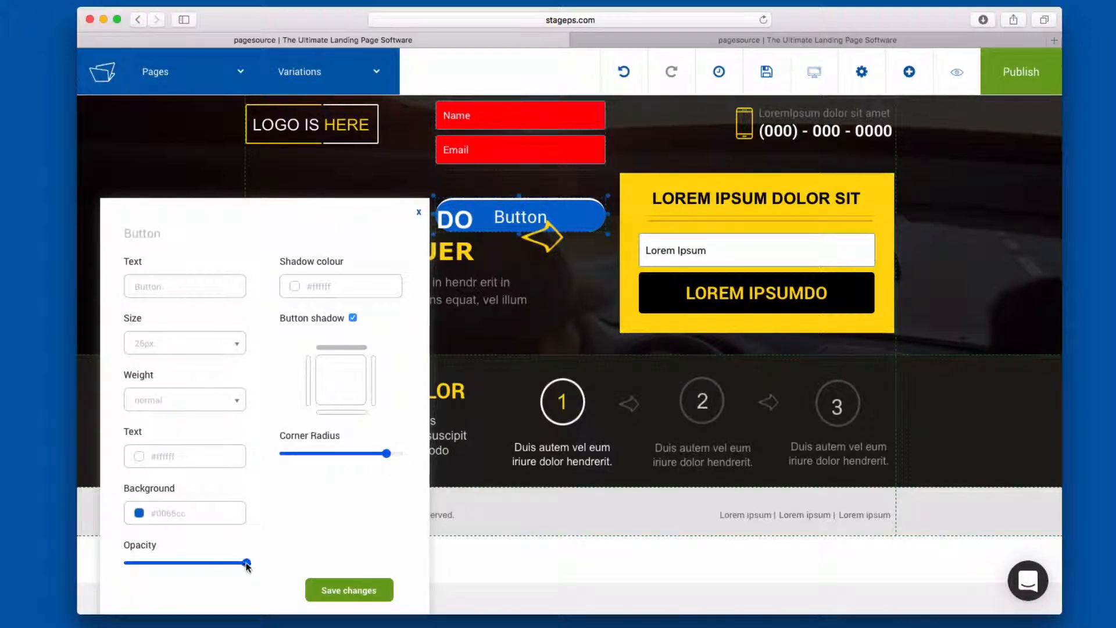
mouse_move(247, 563)
left_mouse_down()
mouse_move(159, 563)
mouse_move(248, 563)
left_mouse_up()
left_click(332, 590)
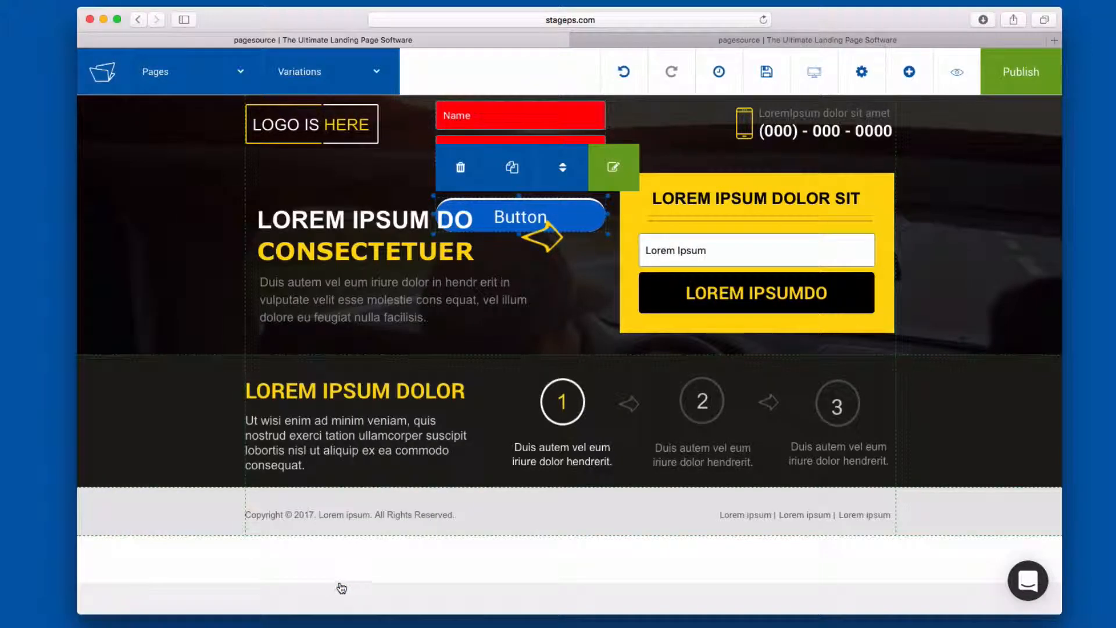
- Reopen the form's settings and examine the field types available for adding a new field
left_click(671, 185)
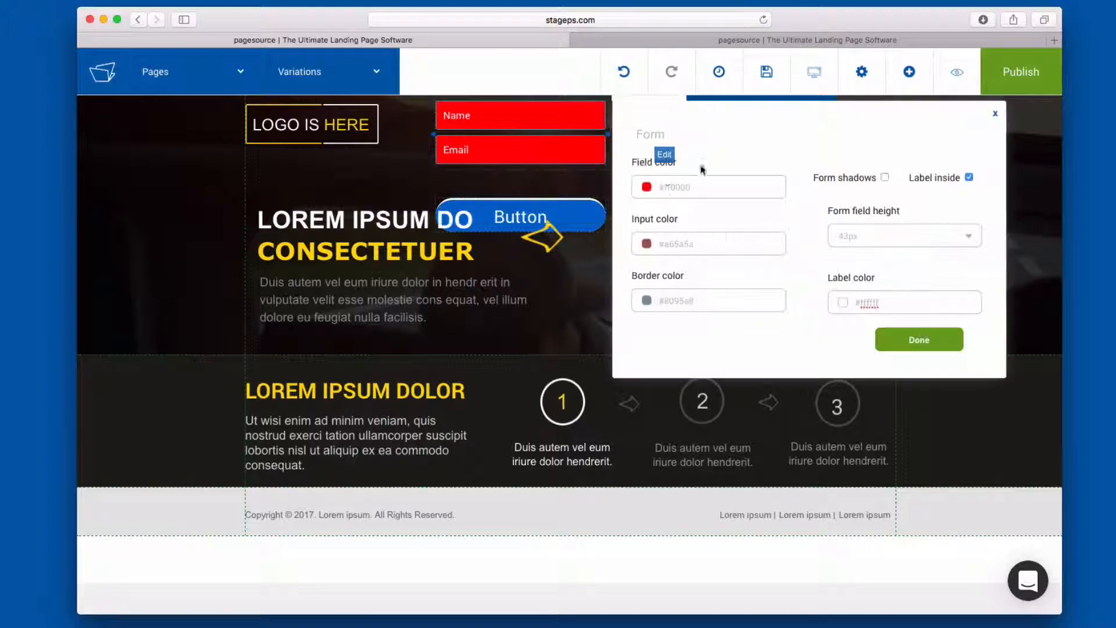
left_click(716, 217)
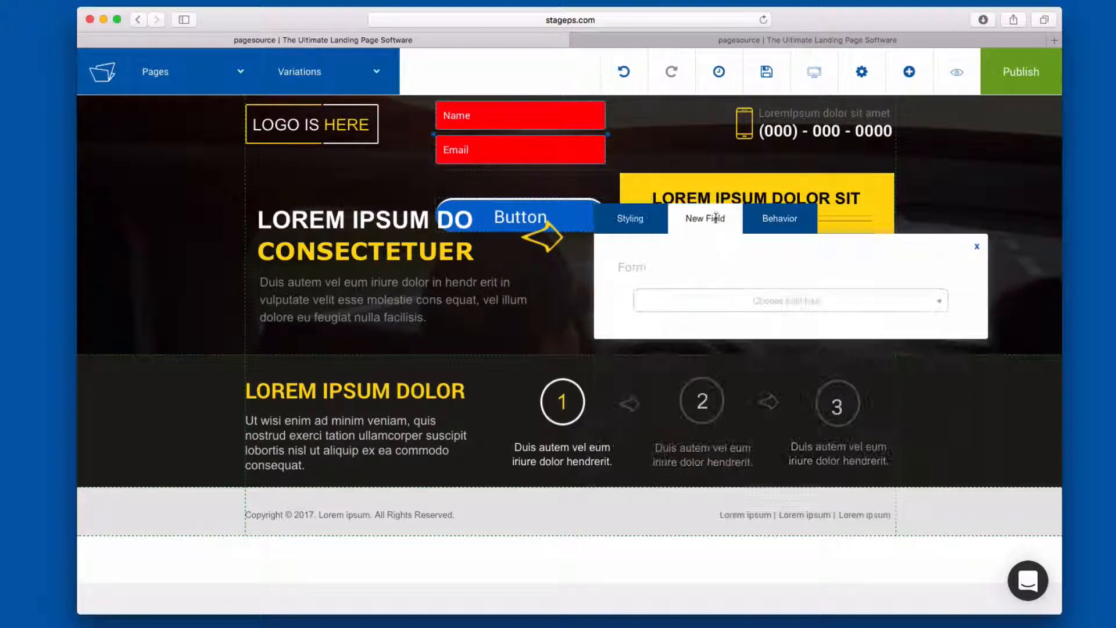
left_click(770, 306)
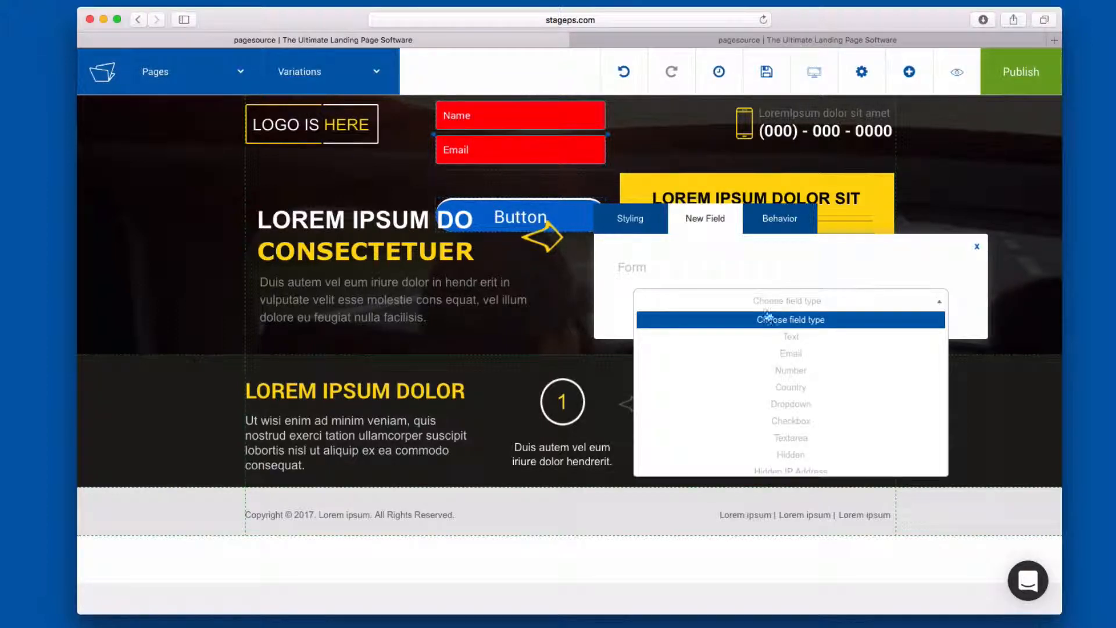
scroll(754, 351, "up", 1)
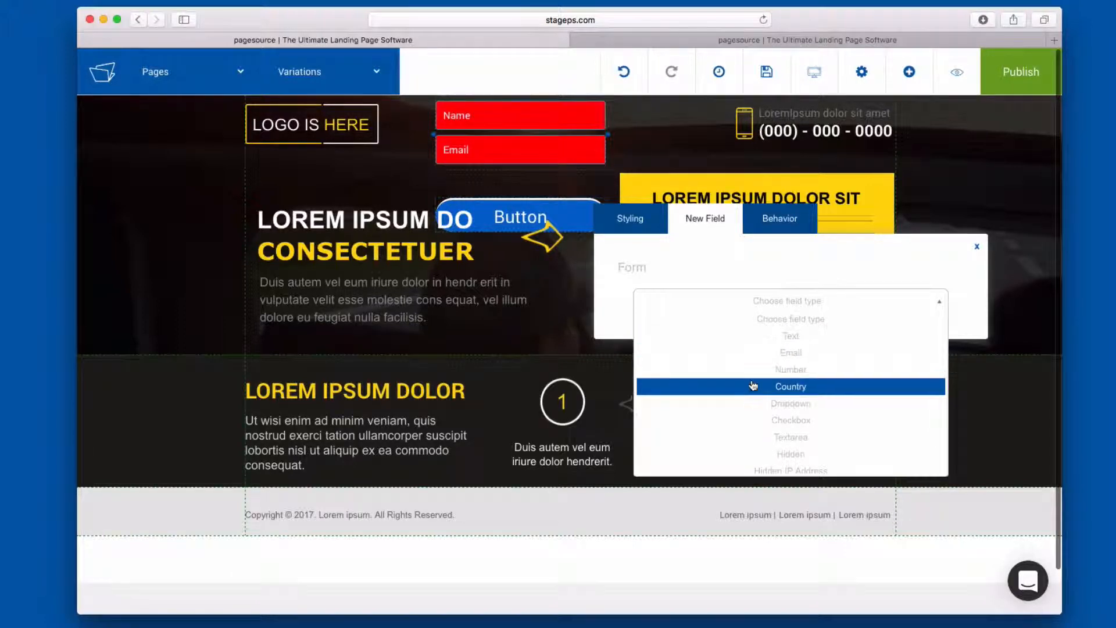
scroll(754, 400, "down", 1)
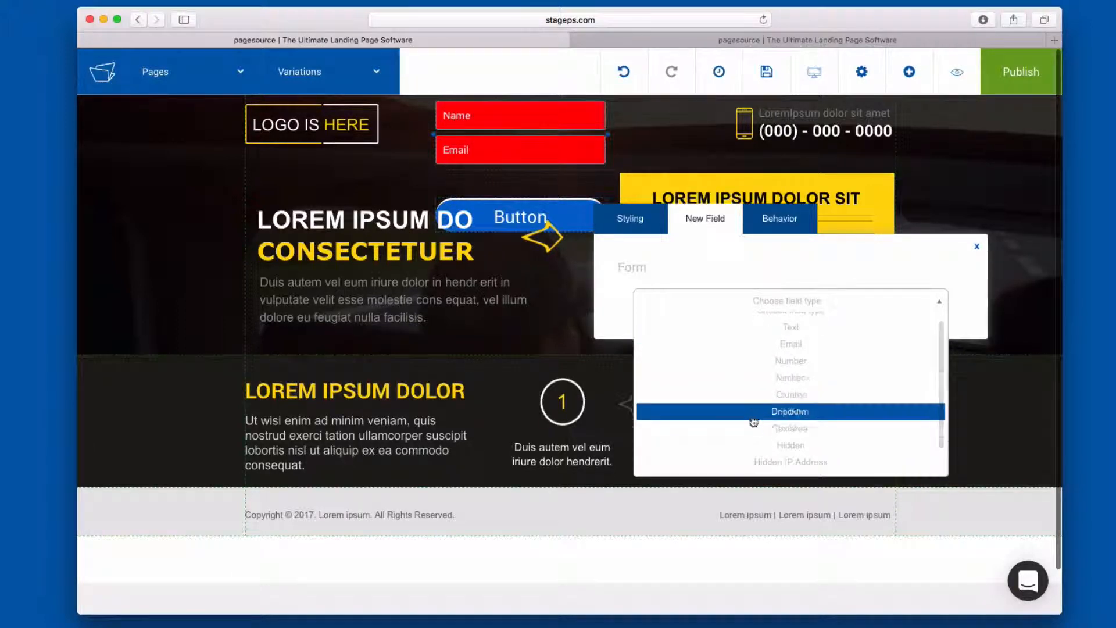
scroll(773, 445, "down", 1)
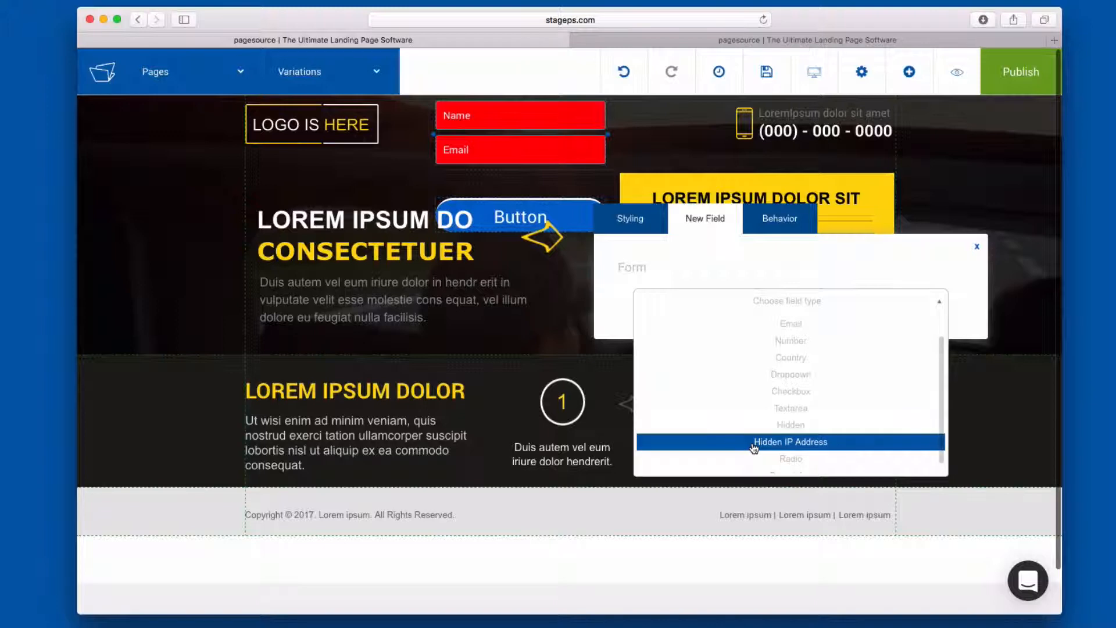
scroll(754, 448, "down", 1)
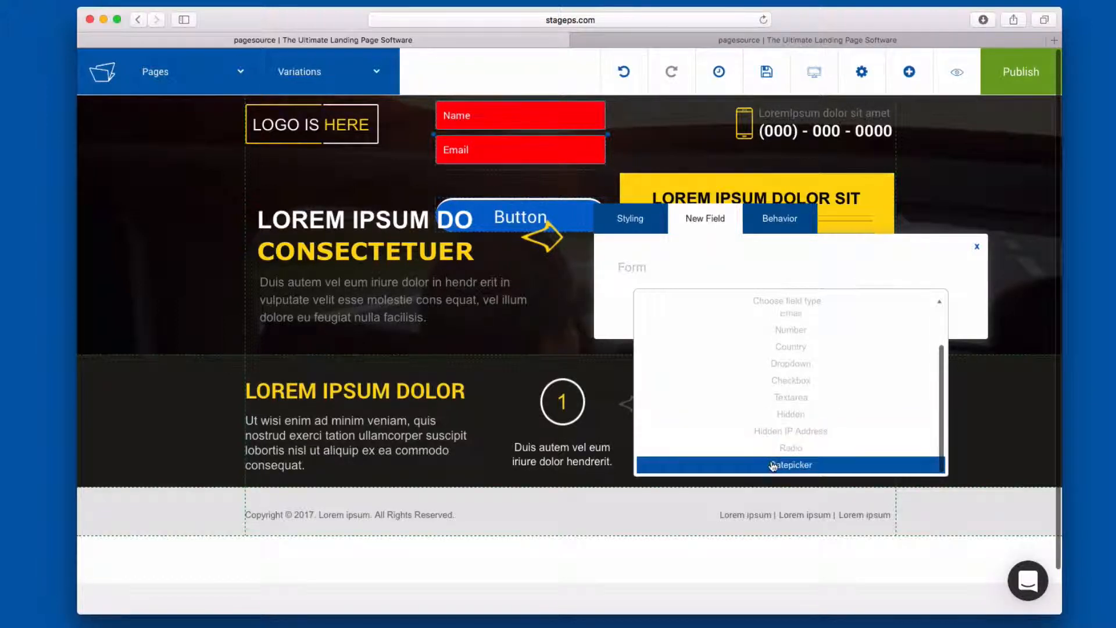
left_click(774, 465)
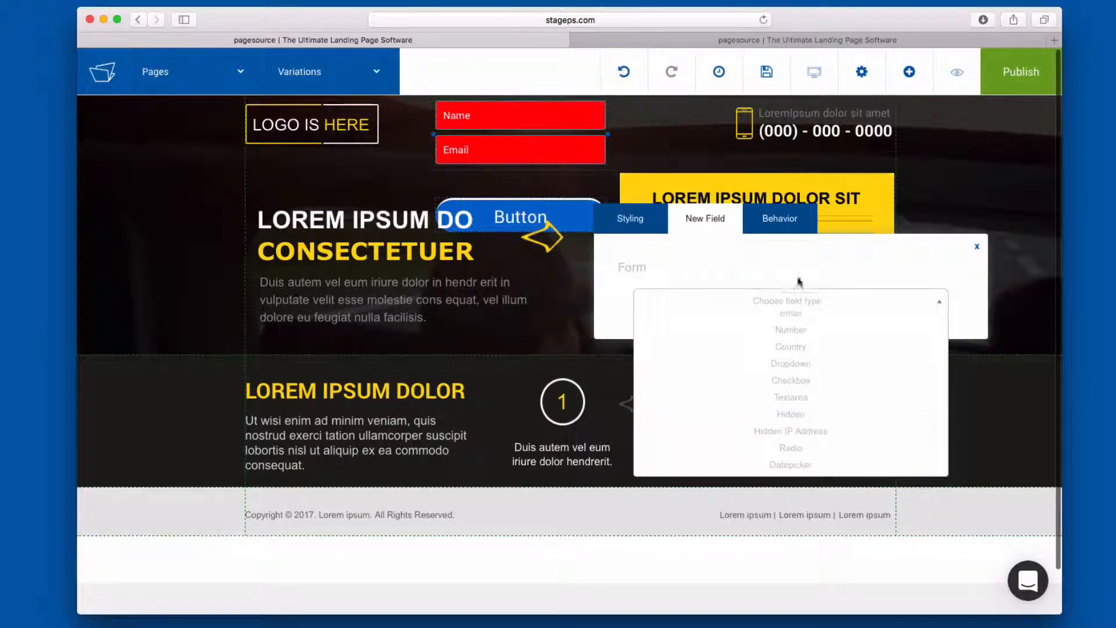
left_click(936, 301)
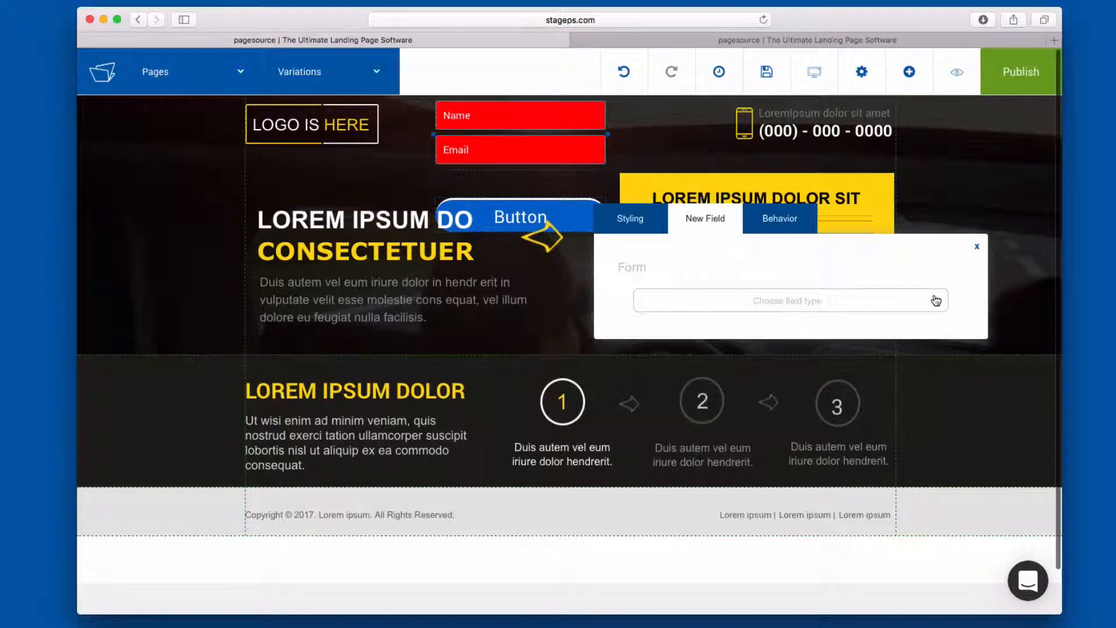
- Examine the form's behavior settings, including the redirection options and the form and field names
left_click(774, 224)
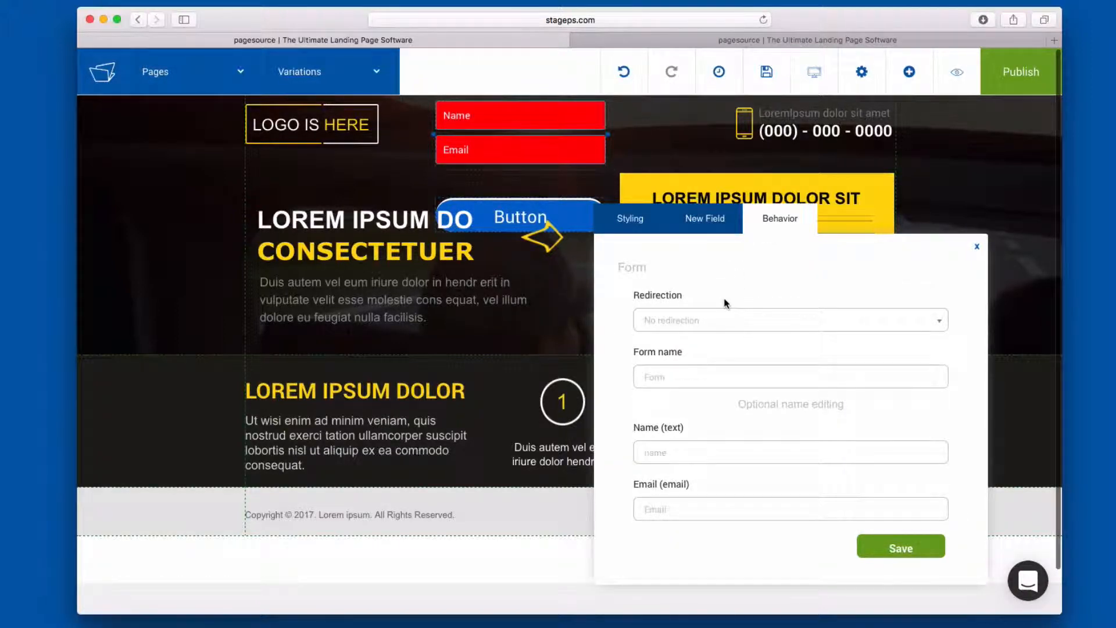
left_click(726, 320)
left_click(733, 314)
left_click(730, 323)
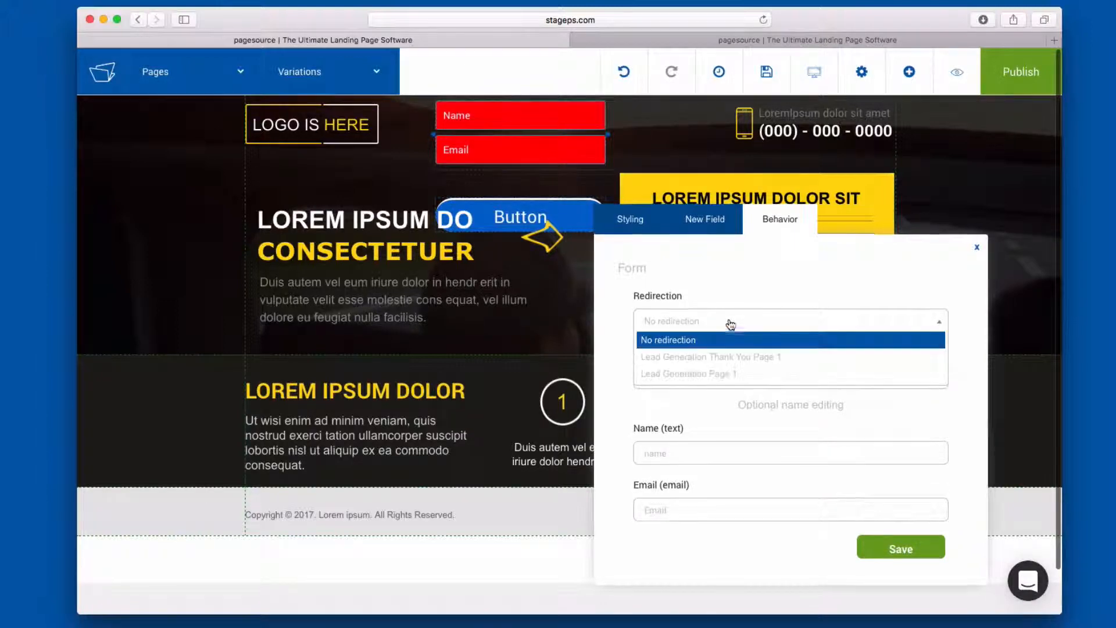
left_click(731, 322)
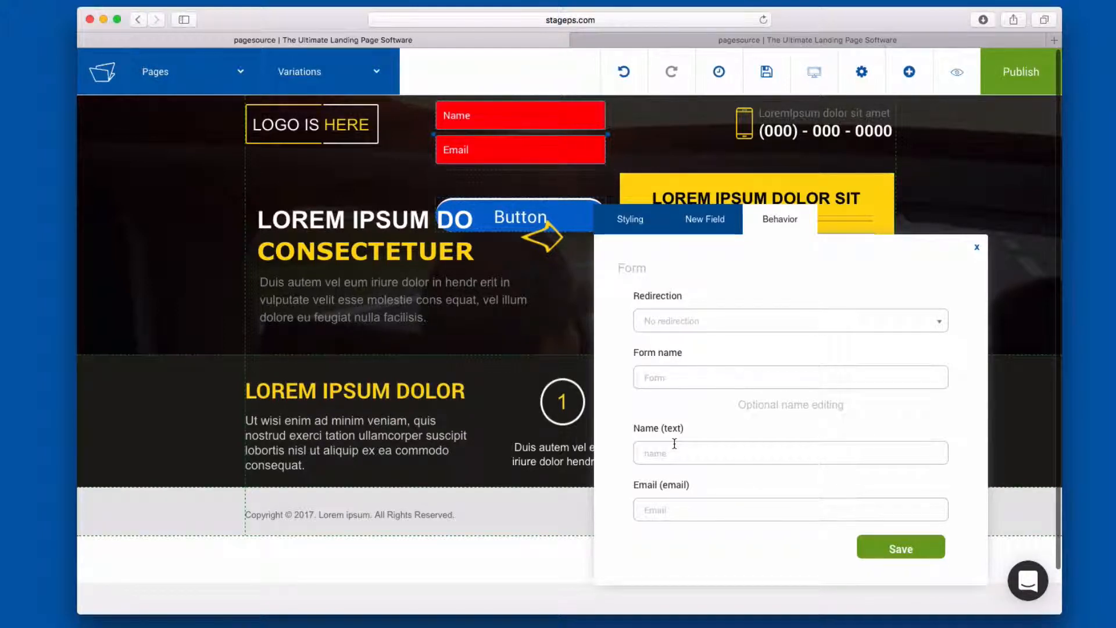
- Close the form settings and delete the added form from the header
left_click(977, 247)
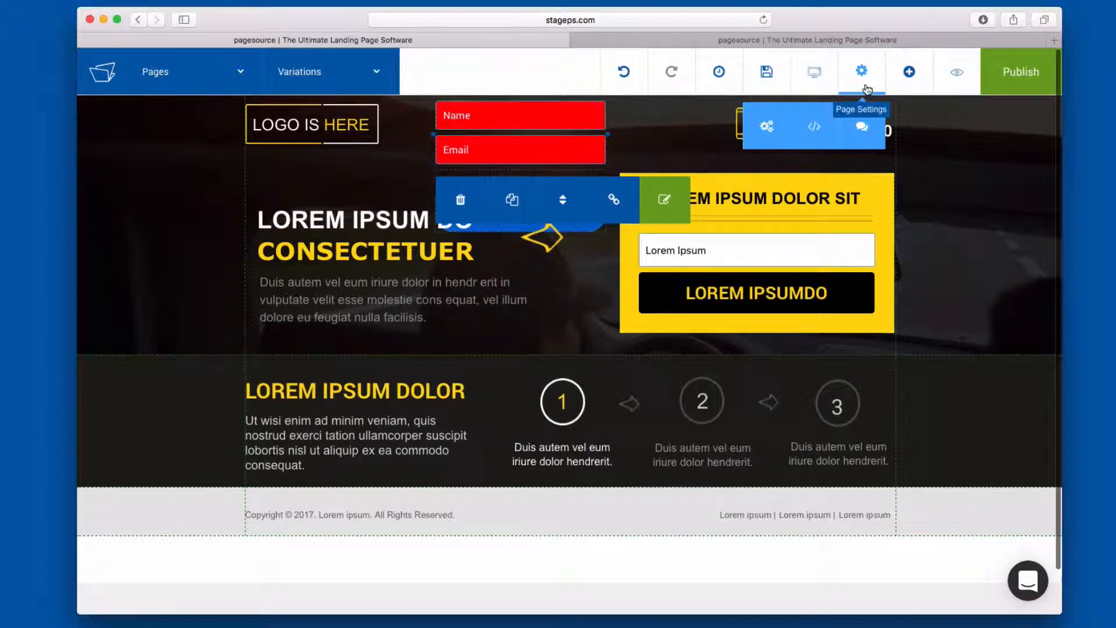
left_click(463, 204)
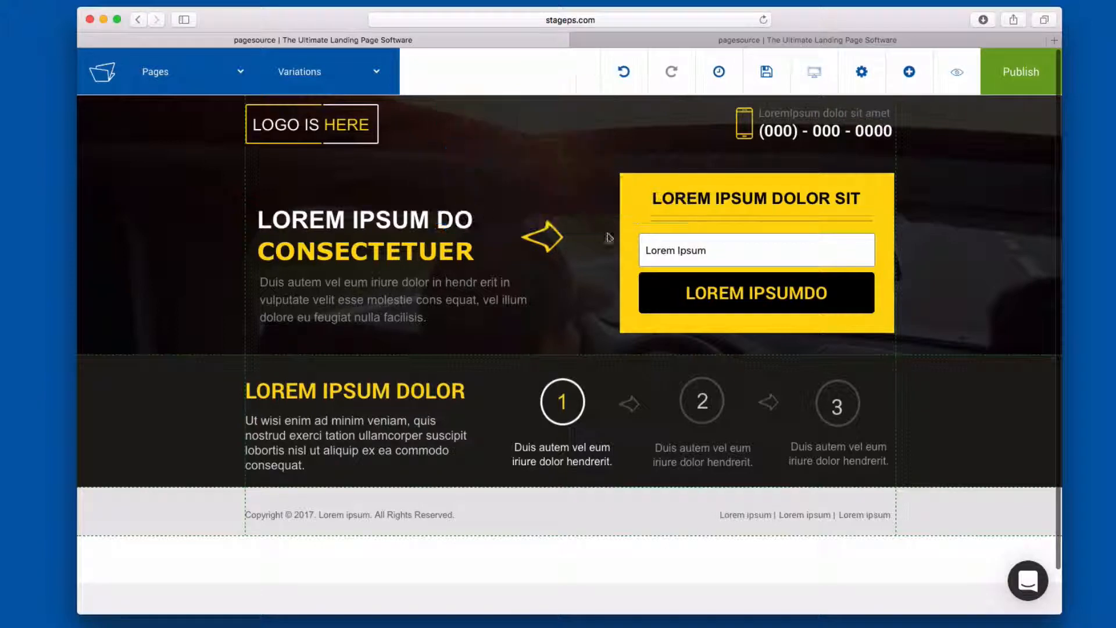
- Browse the library of icons that can be added to the page, and close it without choosing one
mouse_move(909, 73)
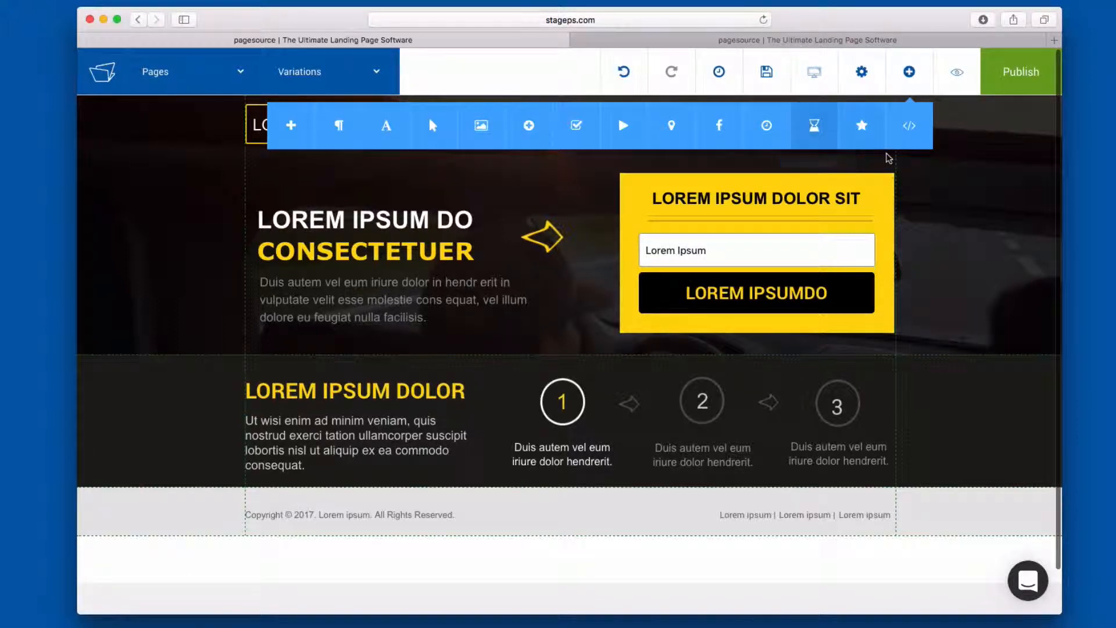
left_click(863, 125)
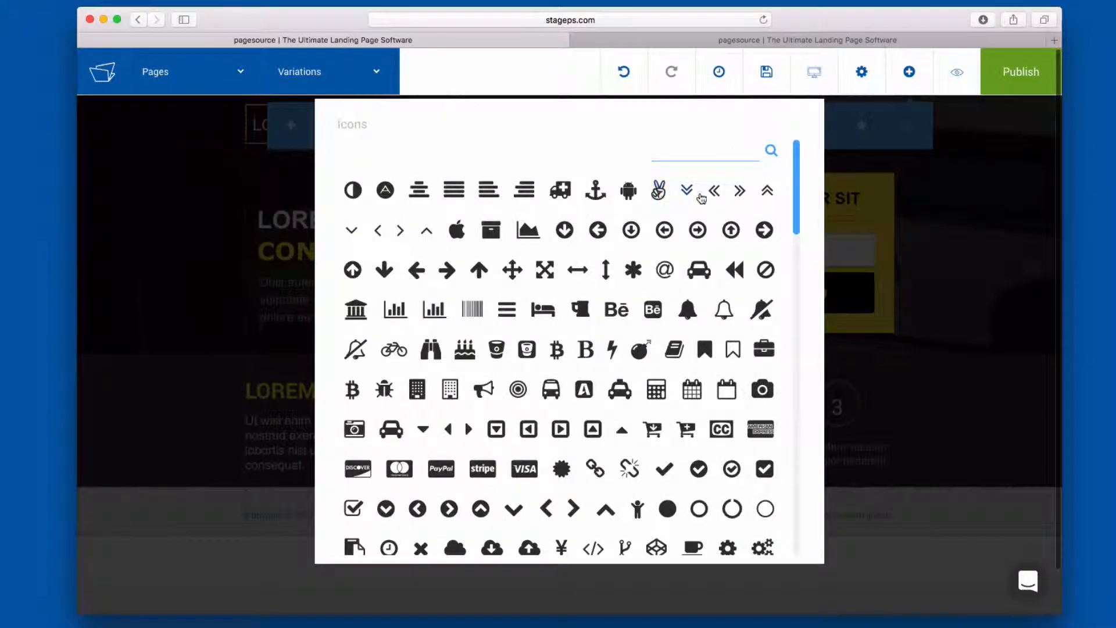
scroll(604, 346, "down", 10)
scroll(591, 345, "up", 7)
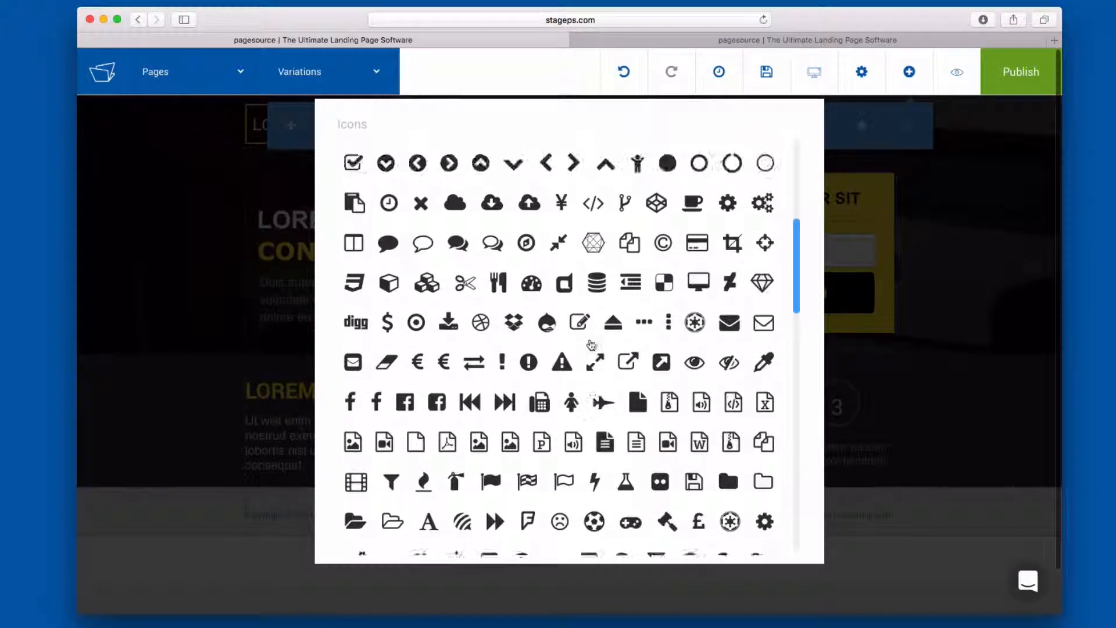
scroll(538, 352, "down", 8)
scroll(538, 352, "up", 10)
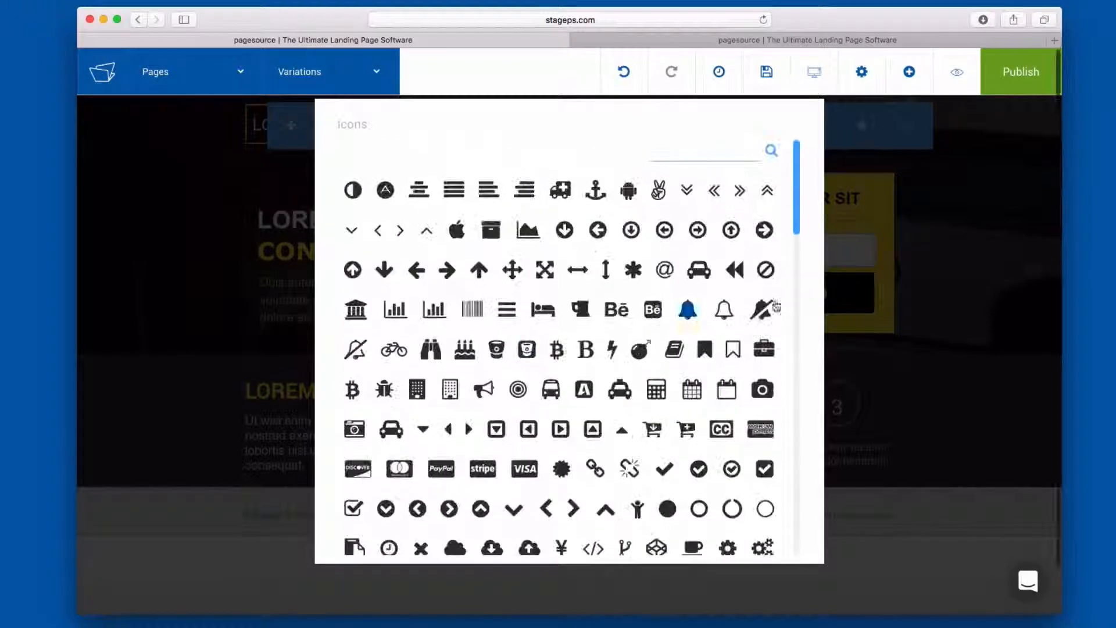
left_click(899, 215)
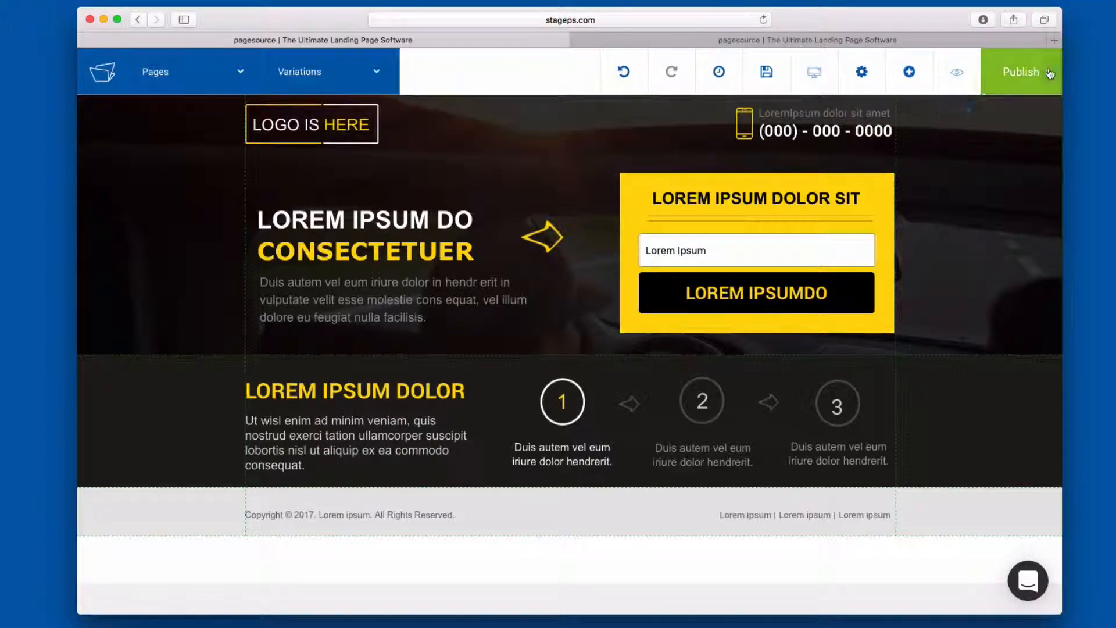
mouse_move(861, 153)
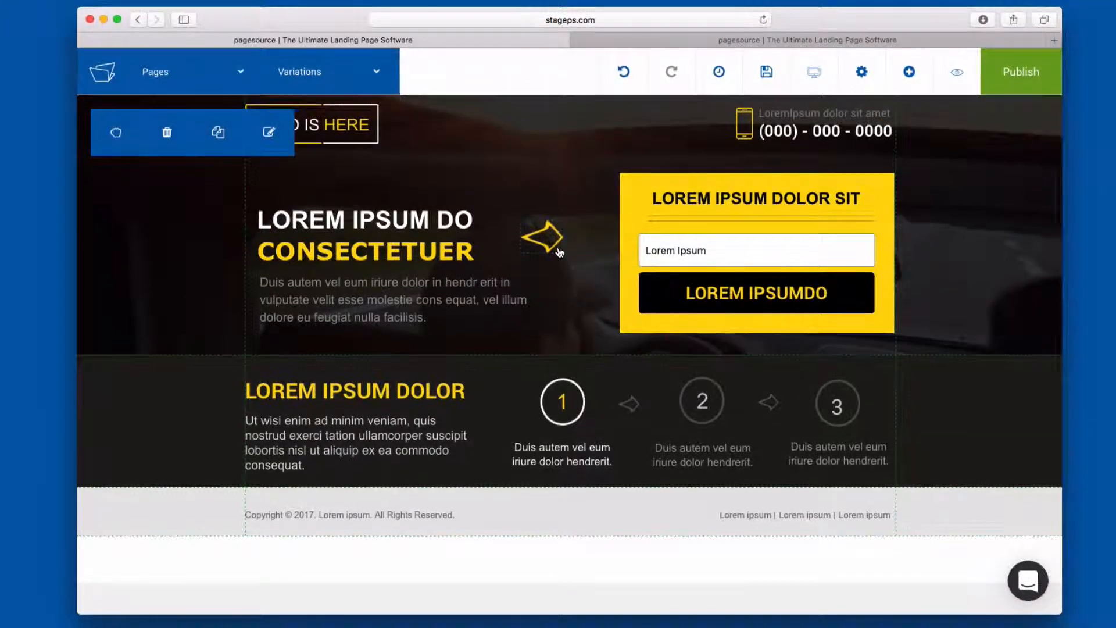
mouse_move(495, 445)
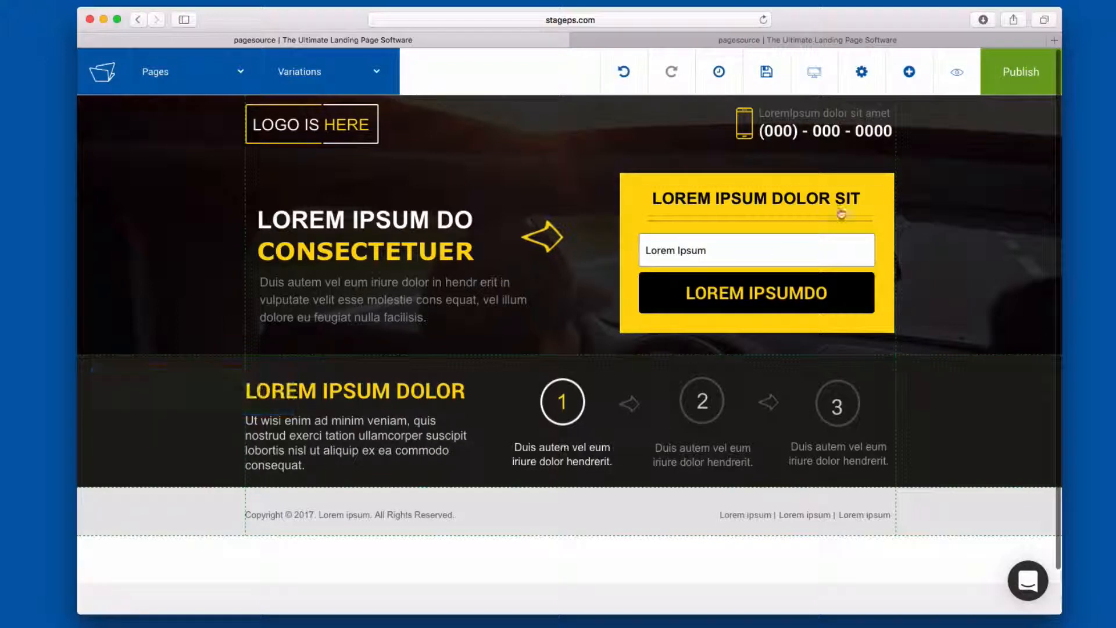
mouse_move(460, 240)
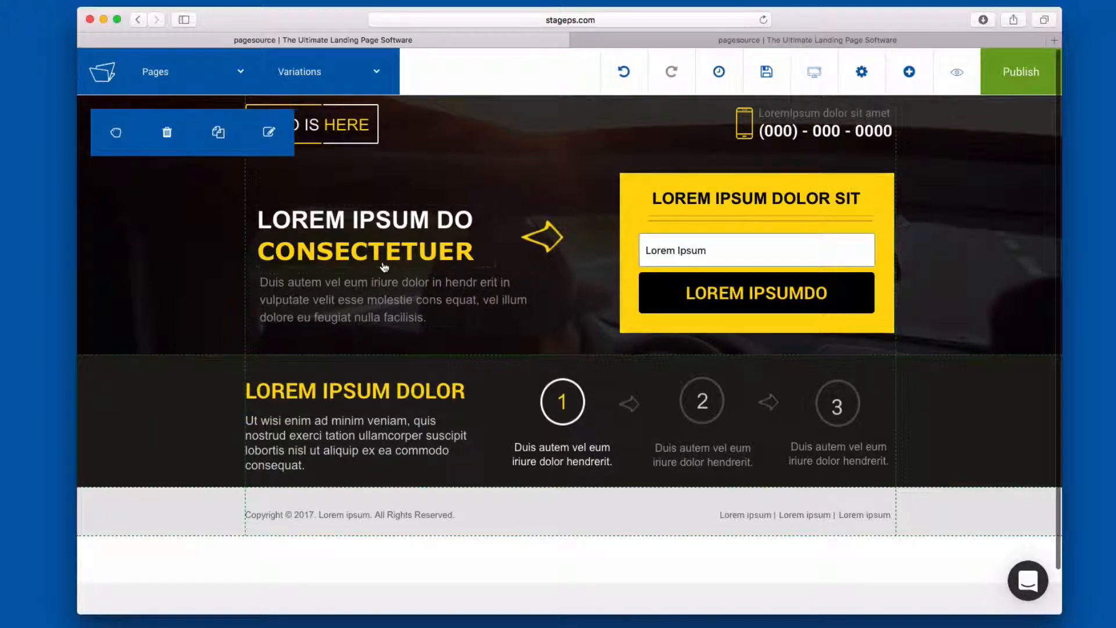